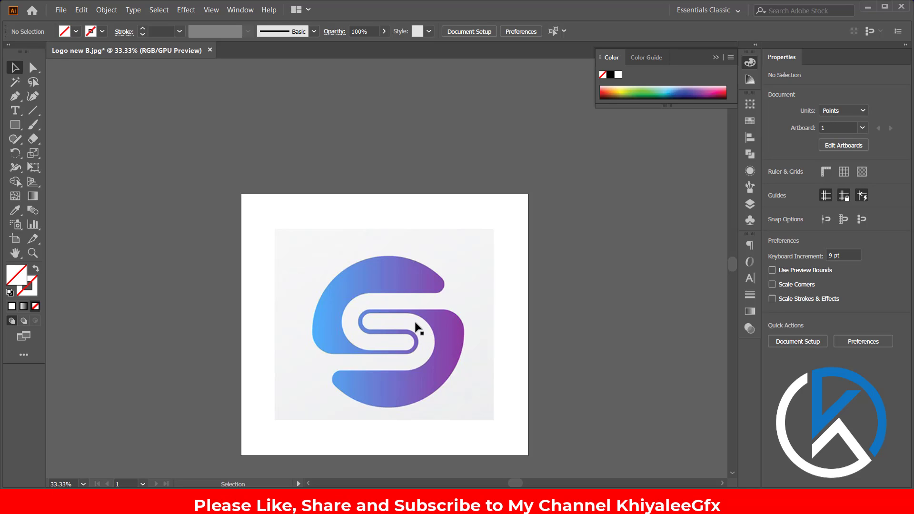
Zoom in on the S logo reference to 66.67%.
{"action": "key", "text": "z"}
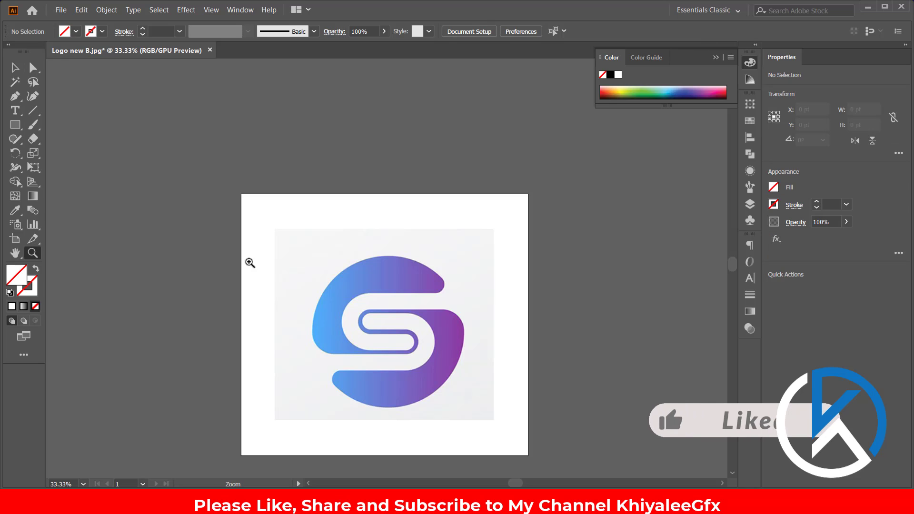
{"action": "left_click", "coordinate": [376, 312]}
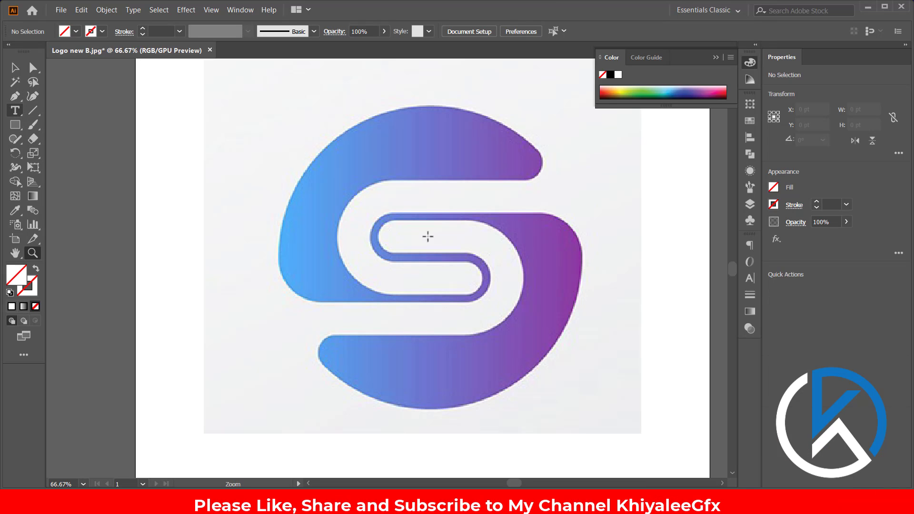
Draw a rectangle over the S's inner loop with a red 3 pt stroke and select its top-left corner.
{"action": "key", "text": "m"}
{"action": "left_click_drag", "start_coordinate": [356, 196], "coordinate": [610, 280]}
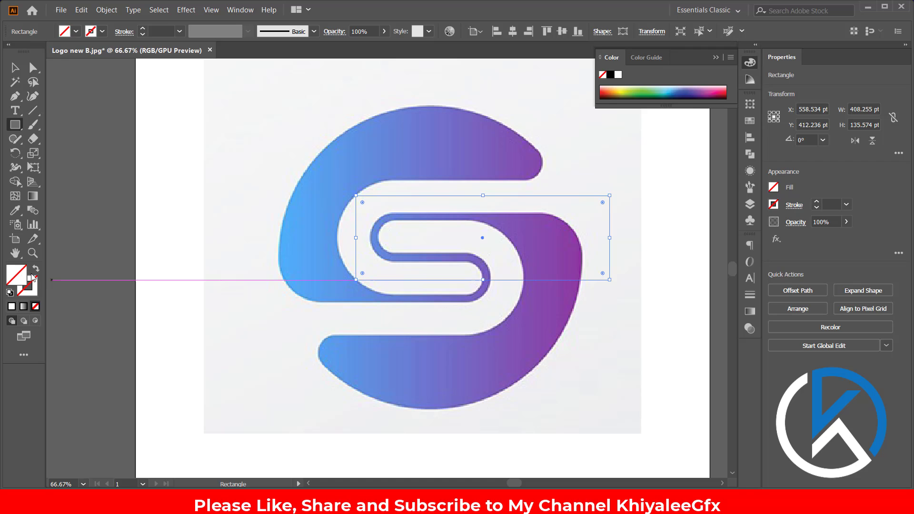
{"action": "double_click", "coordinate": [35, 286]}
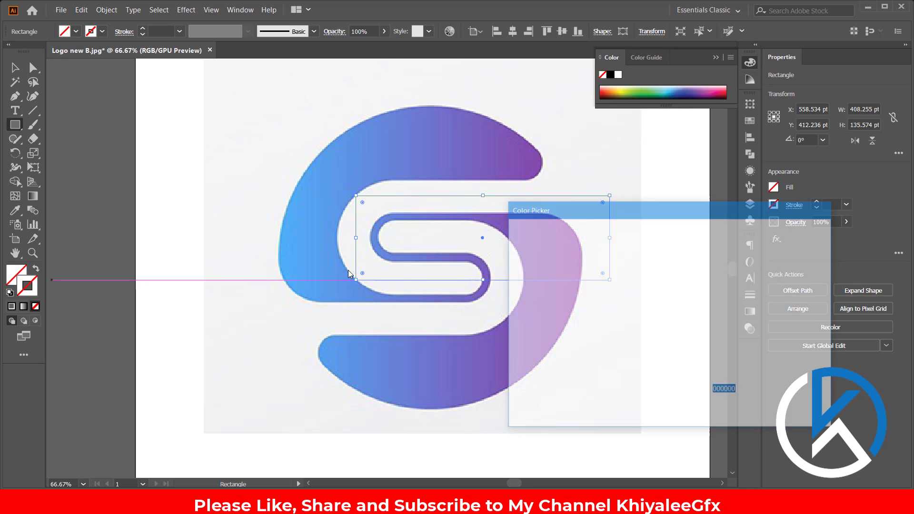
{"action": "left_click", "coordinate": [665, 243]}
{"action": "left_click", "coordinate": [796, 247]}
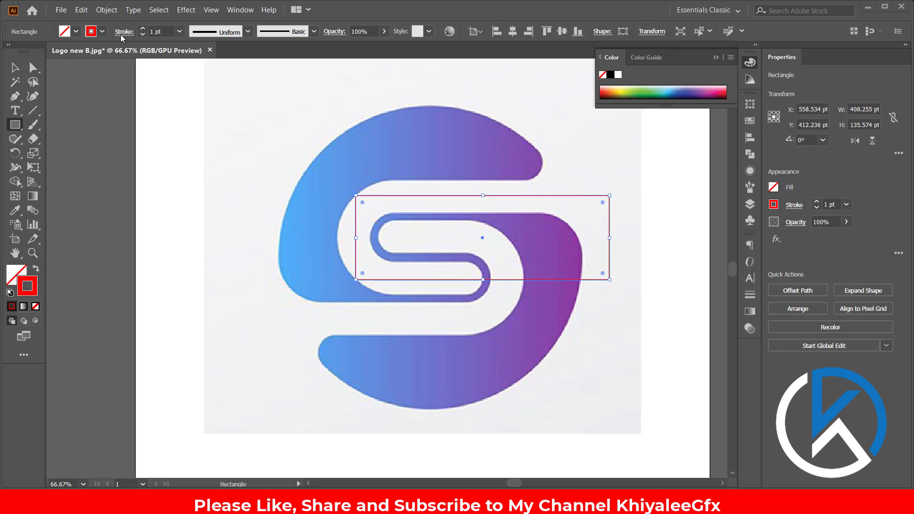
{"action": "left_click", "coordinate": [142, 28]}
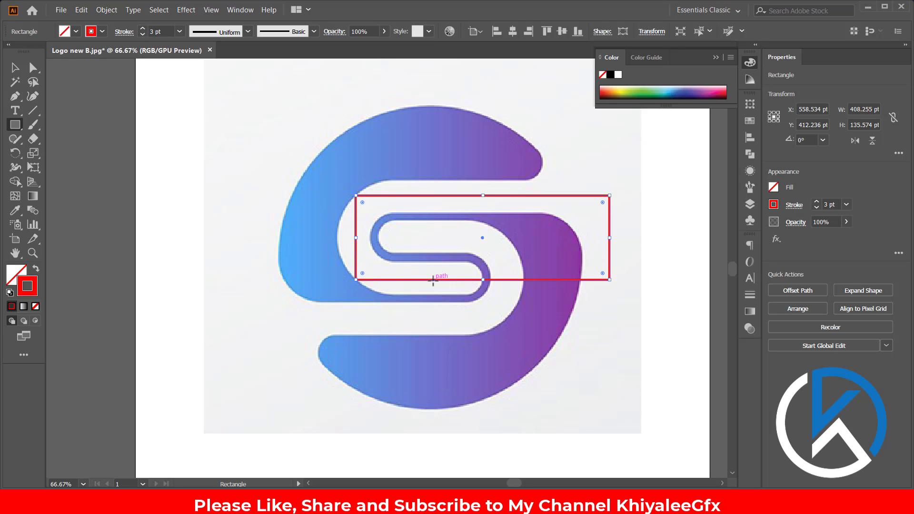
{"action": "left_click", "coordinate": [33, 68]}
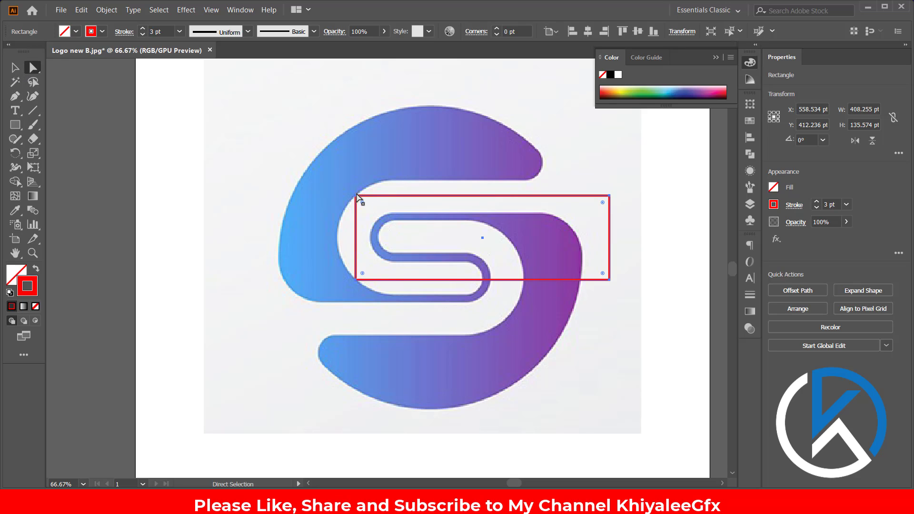
{"action": "left_click", "coordinate": [357, 196]}
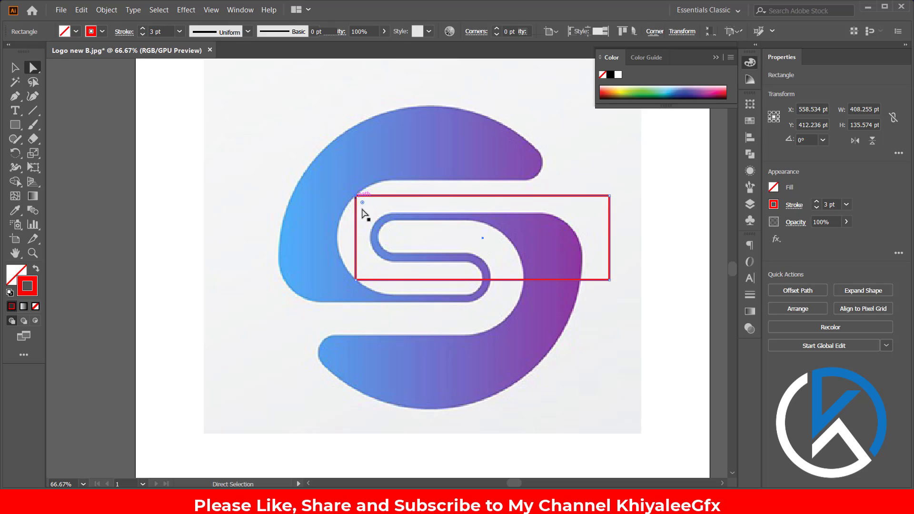
Round the rectangle's left corners and add anchor points on its top and bottom edges.
{"action": "left_click", "coordinate": [355, 281]}
{"action": "left_click_drag", "start_coordinate": [362, 202], "coordinate": [492, 204]}
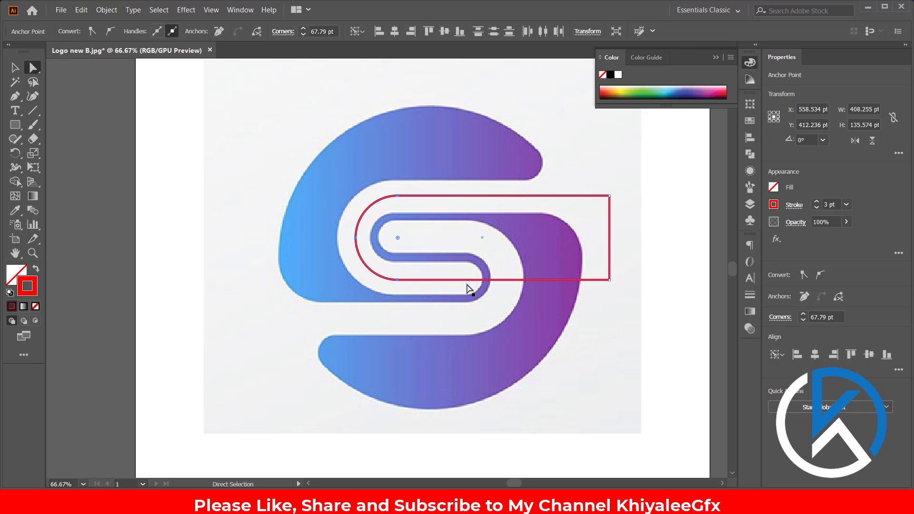
{"action": "left_click", "coordinate": [14, 98]}
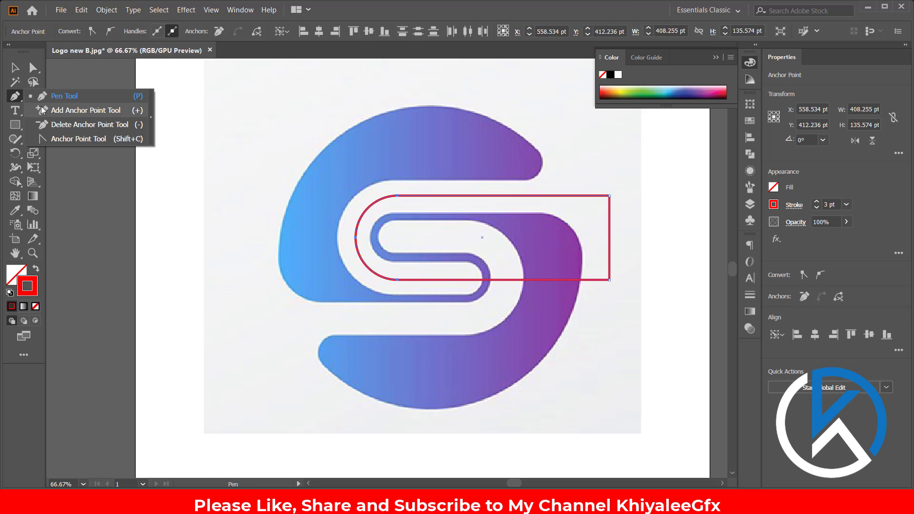
{"action": "left_click_drag", "start_coordinate": [15, 98], "coordinate": [67, 109]}
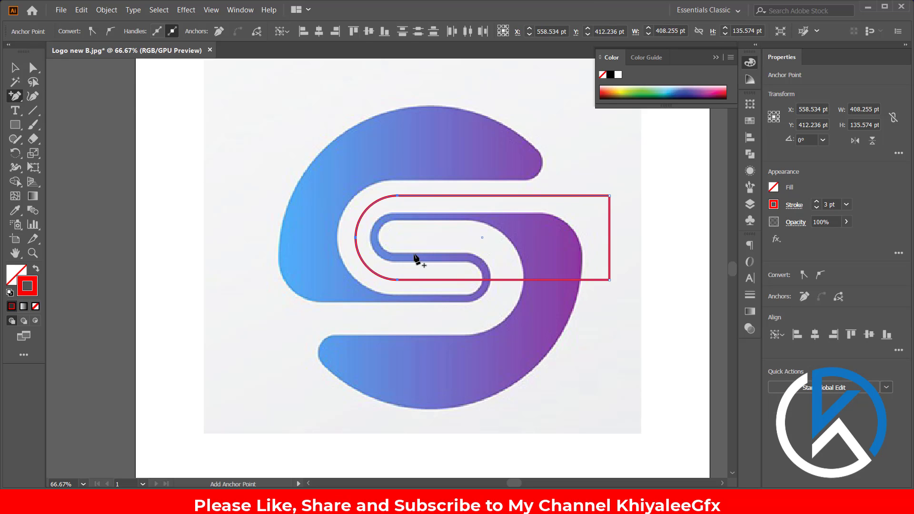
{"action": "left_click", "coordinate": [470, 280]}
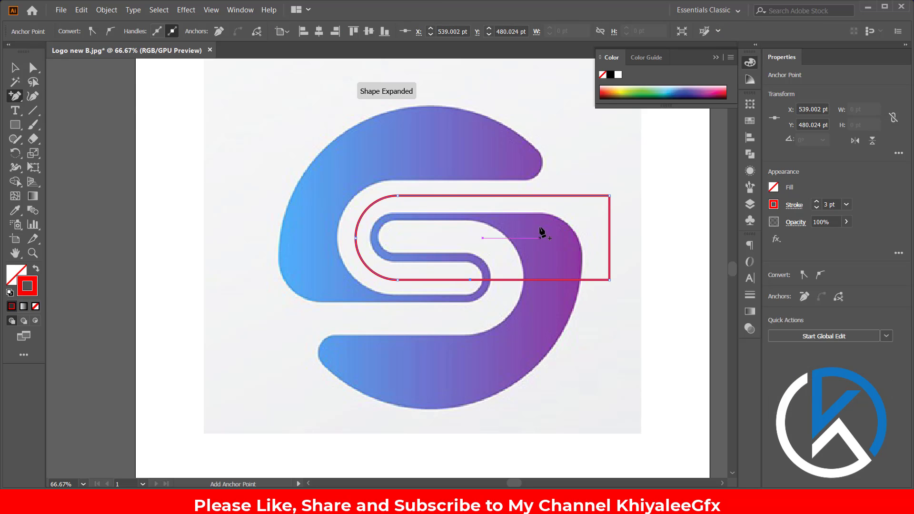
{"action": "left_click", "coordinate": [553, 196]}
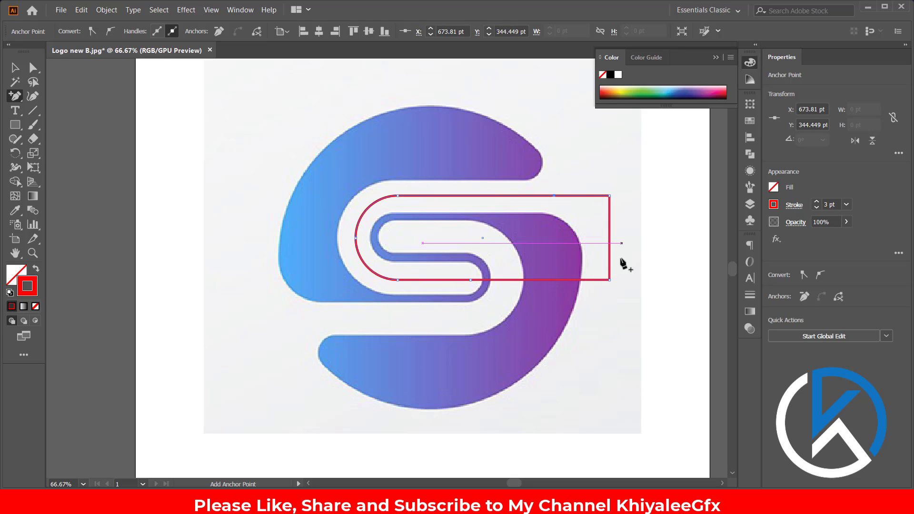
Delete the top-right and bottom-right corner points to open the path.
{"action": "left_click", "coordinate": [33, 67]}
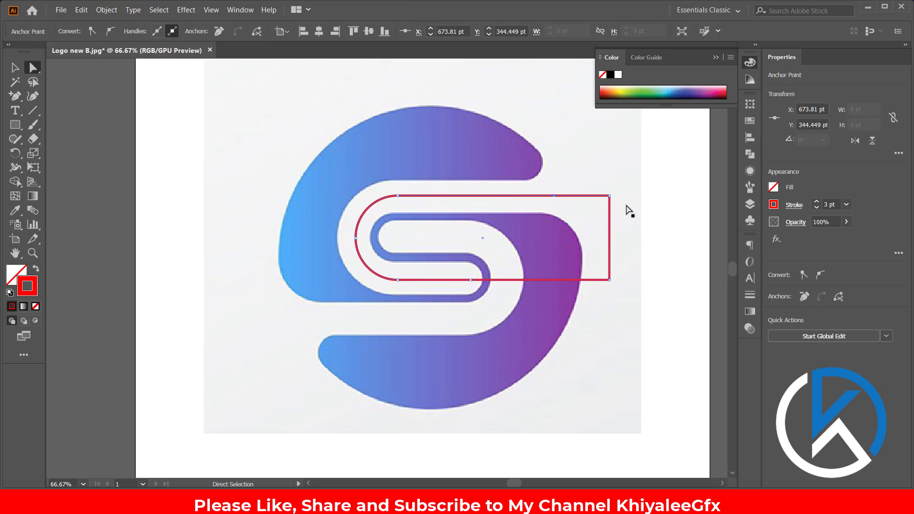
{"action": "left_click", "coordinate": [610, 196]}
{"action": "key", "text": "Delete"}
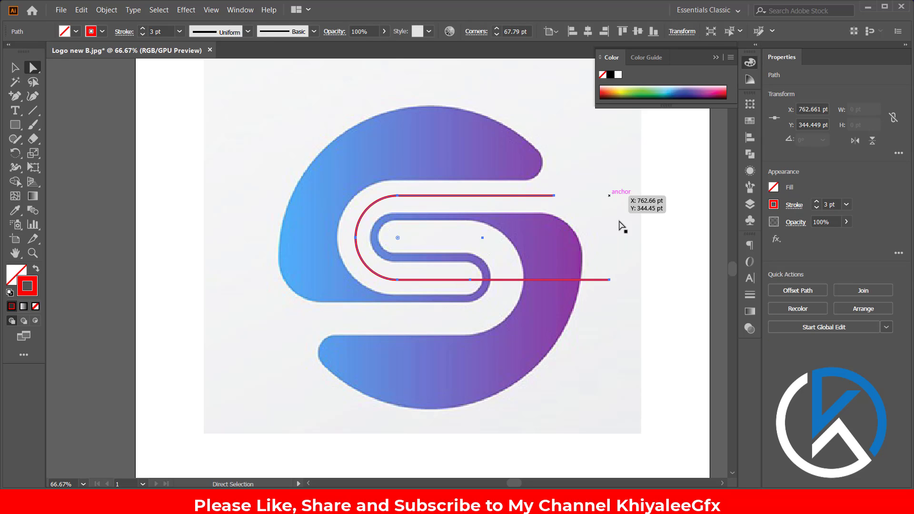
{"action": "left_click", "coordinate": [610, 280]}
{"action": "key", "text": "Delete"}
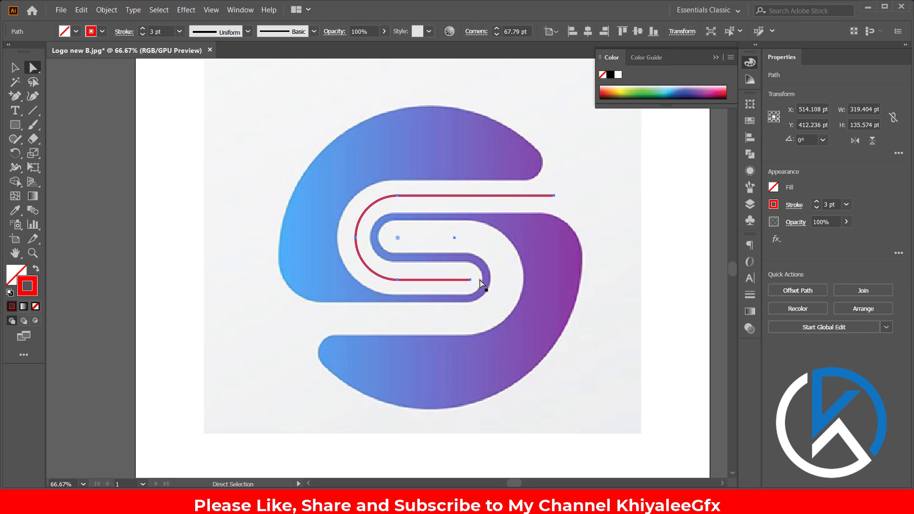
Set the red path's stroke to 54 pt with Round Cap and Round Join.
{"action": "left_click", "coordinate": [142, 29]}
{"action": "left_click", "coordinate": [141, 29]}
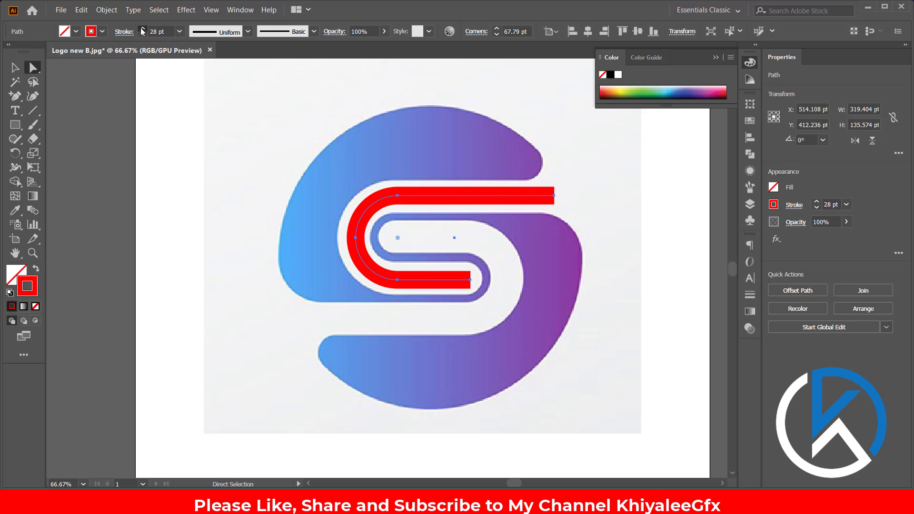
{"action": "left_click", "coordinate": [141, 29]}
{"action": "left_click", "coordinate": [142, 29]}
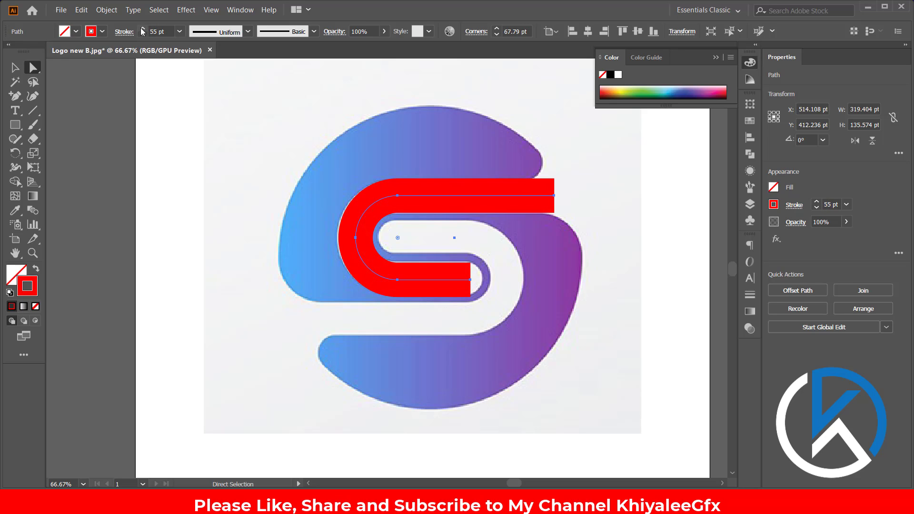
{"action": "left_click", "coordinate": [142, 34]}
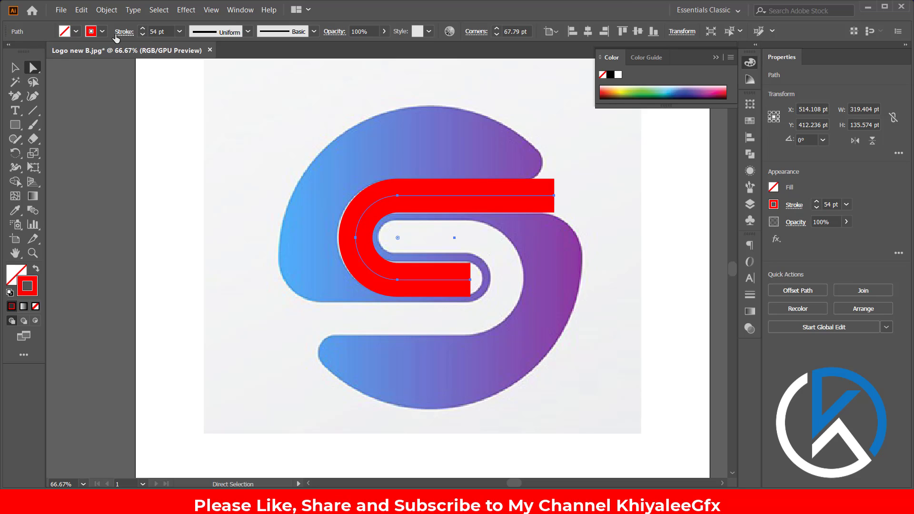
{"action": "left_click", "coordinate": [123, 31]}
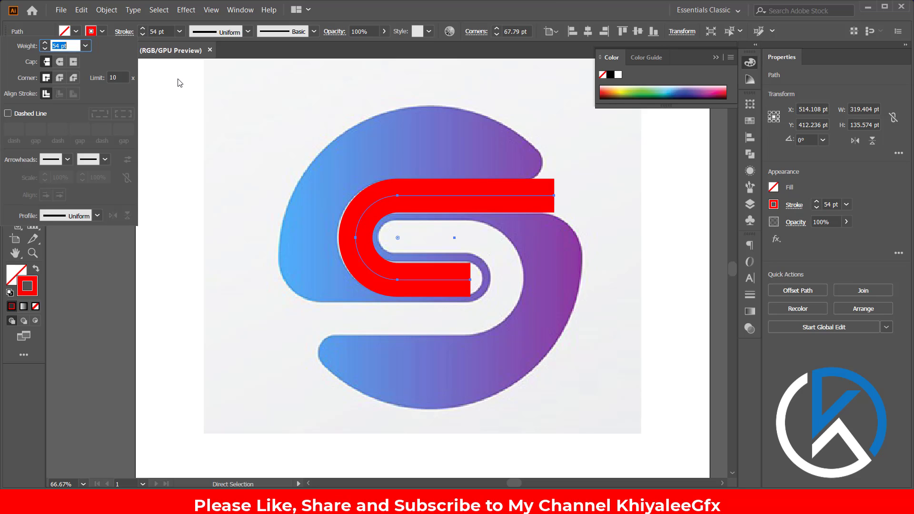
{"action": "left_click", "coordinate": [60, 61]}
{"action": "left_click", "coordinate": [61, 79]}
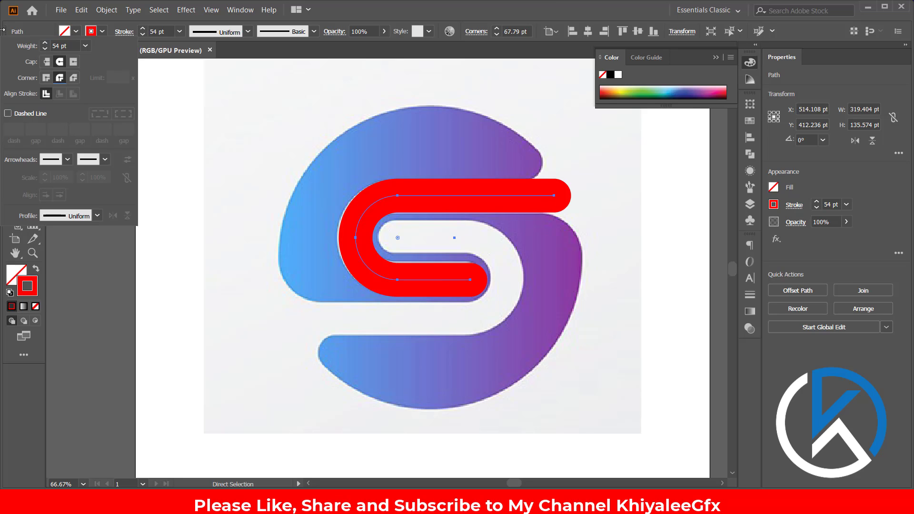
{"action": "left_click", "coordinate": [472, 20]}
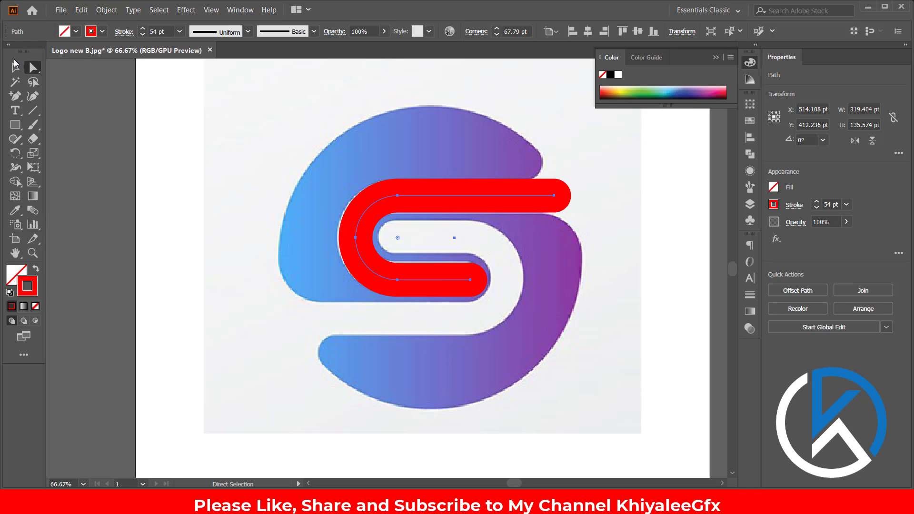
{"action": "key", "text": "v"}
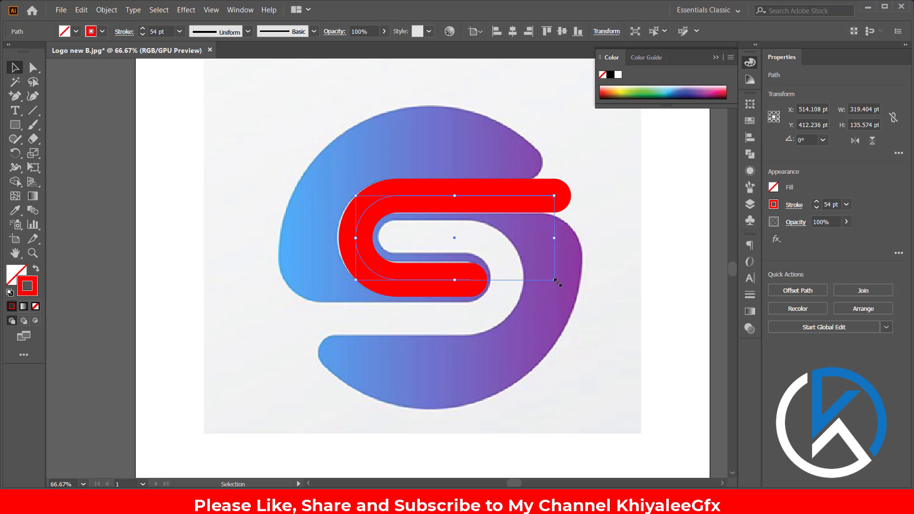
Undo an accidental move of the reference image and lock it in the Layers panel.
{"action": "left_click_drag", "start_coordinate": [554, 280], "coordinate": [553, 278]}
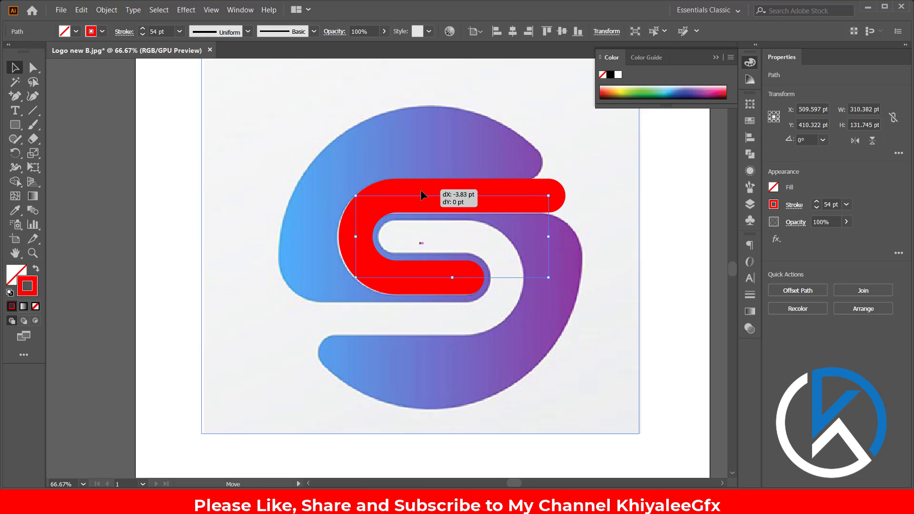
{"action": "left_click_drag", "start_coordinate": [421, 190], "coordinate": [465, 221]}
{"action": "key", "text": "ctrl+z"}
{"action": "right_click", "coordinate": [601, 307]}
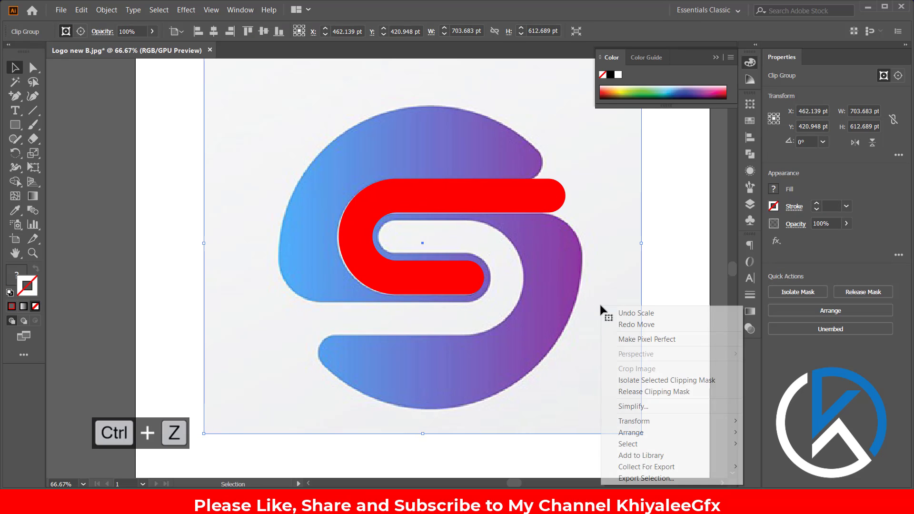
{"action": "left_click", "coordinate": [751, 206]}
{"action": "left_click", "coordinate": [638, 117]}
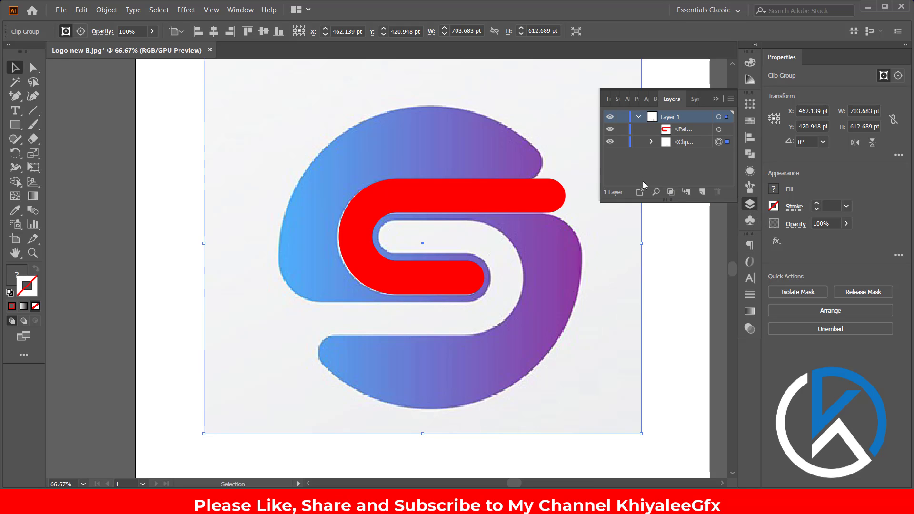
{"action": "left_click", "coordinate": [622, 142]}
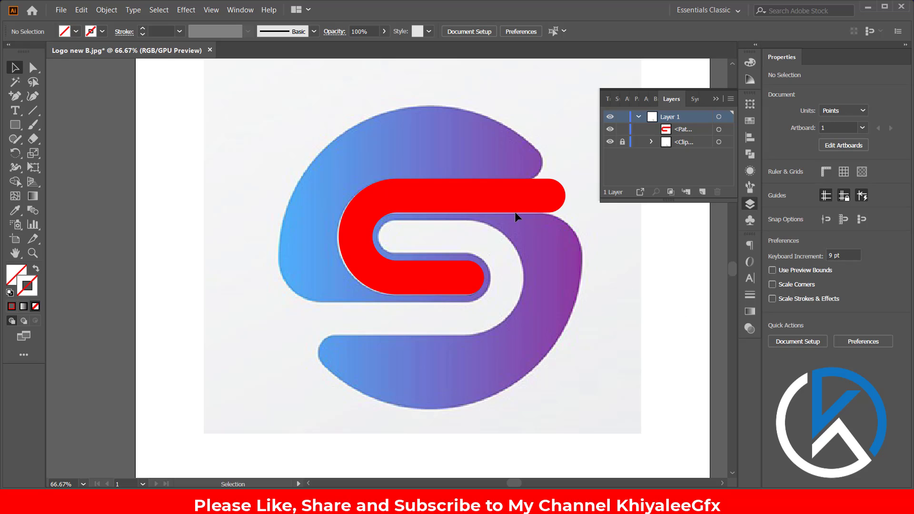
Turn off Smart Guides, nudge the red S path slightly left, and deselect it.
{"action": "left_click", "coordinate": [472, 192]}
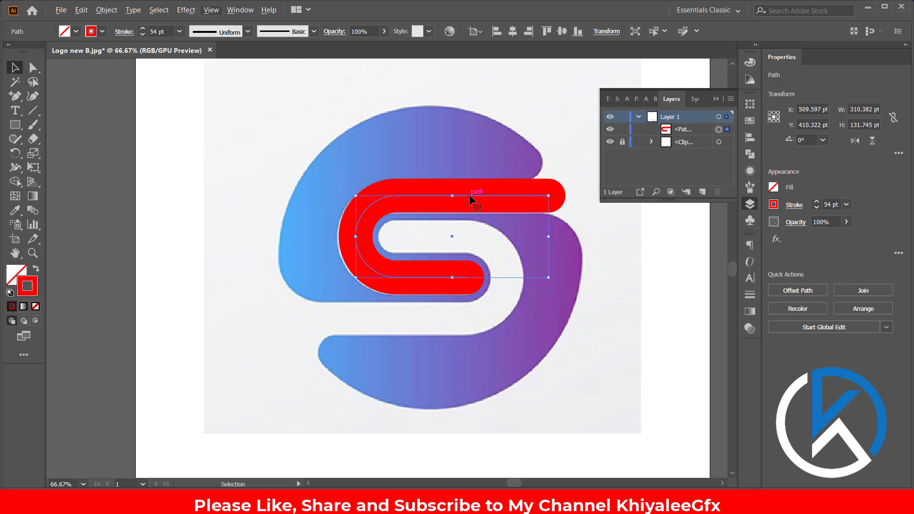
{"action": "key", "text": "a"}
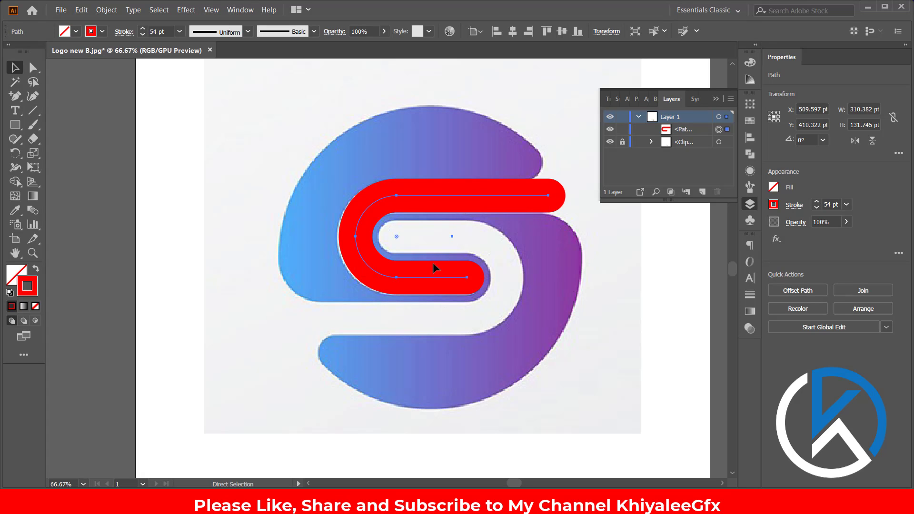
{"action": "key", "text": "v"}
{"action": "left_click", "coordinate": [211, 10]}
{"action": "mouse_move", "coordinate": [240, 9]}
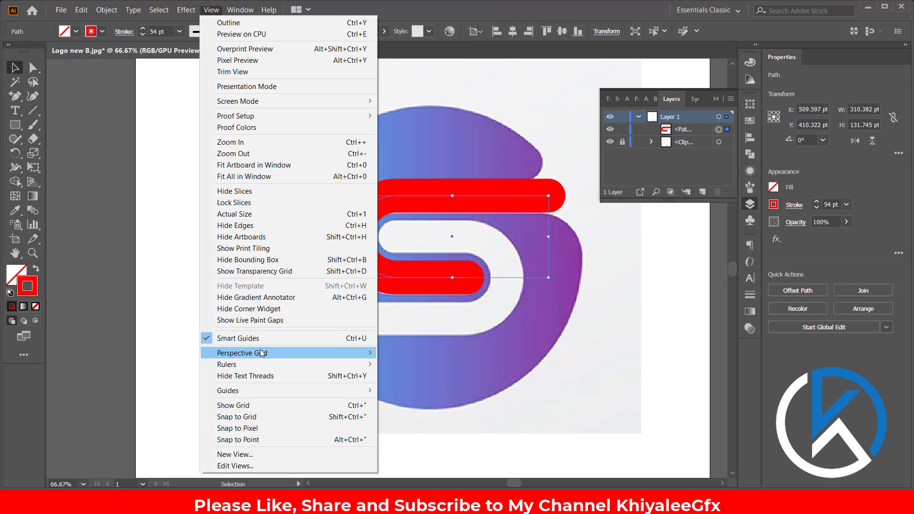
{"action": "left_click", "coordinate": [267, 338]}
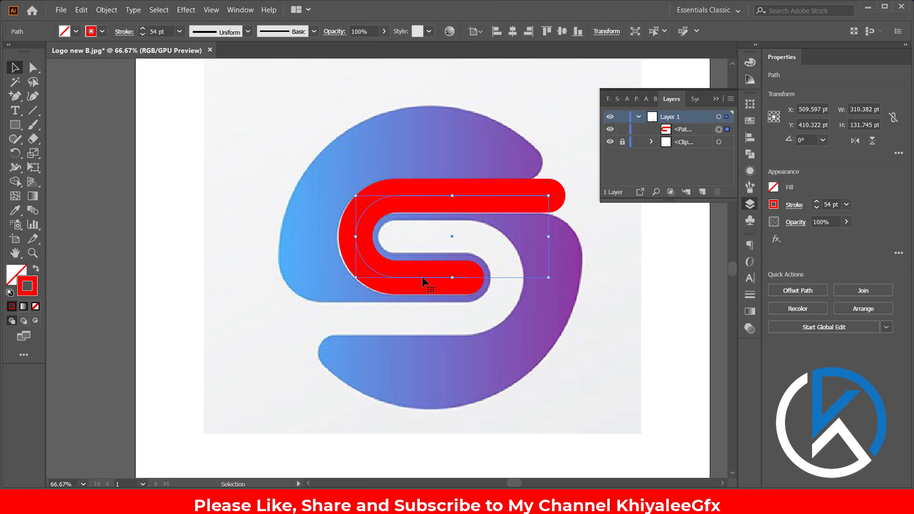
{"action": "left_click_drag", "start_coordinate": [422, 276], "coordinate": [419, 276]}
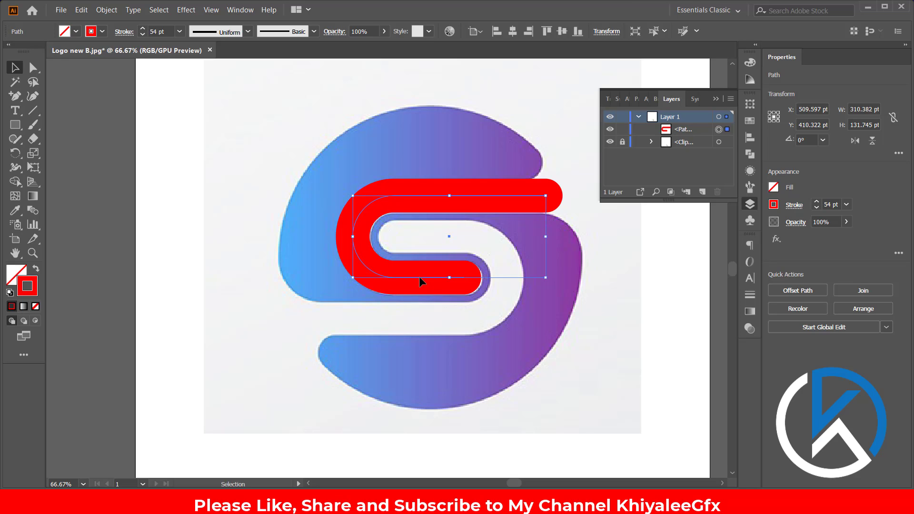
{"action": "key", "text": "ctrl+shift+a"}
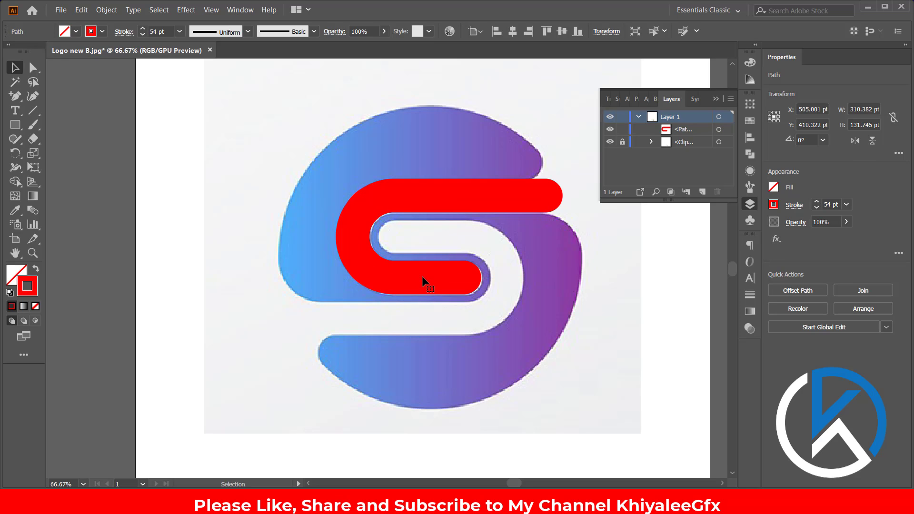
{"action": "left_click", "coordinate": [421, 278]}
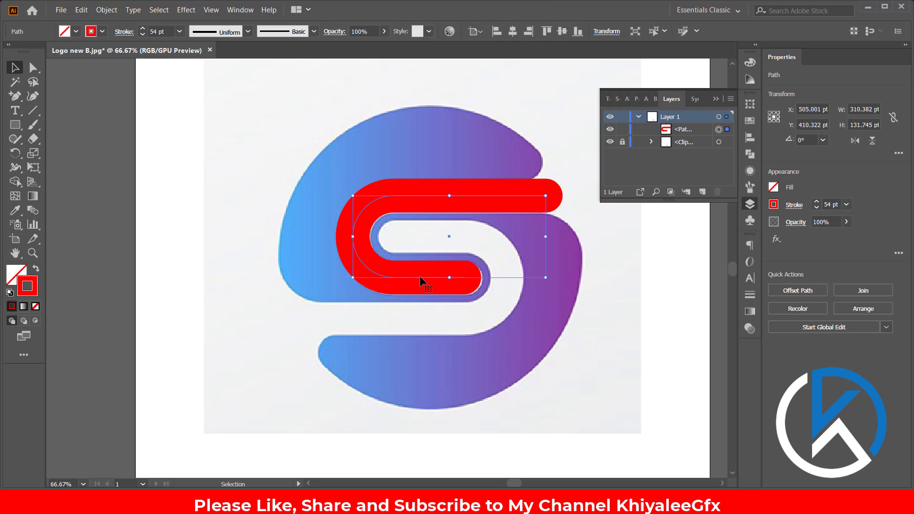
{"action": "key", "text": "ctrl+shift+a"}
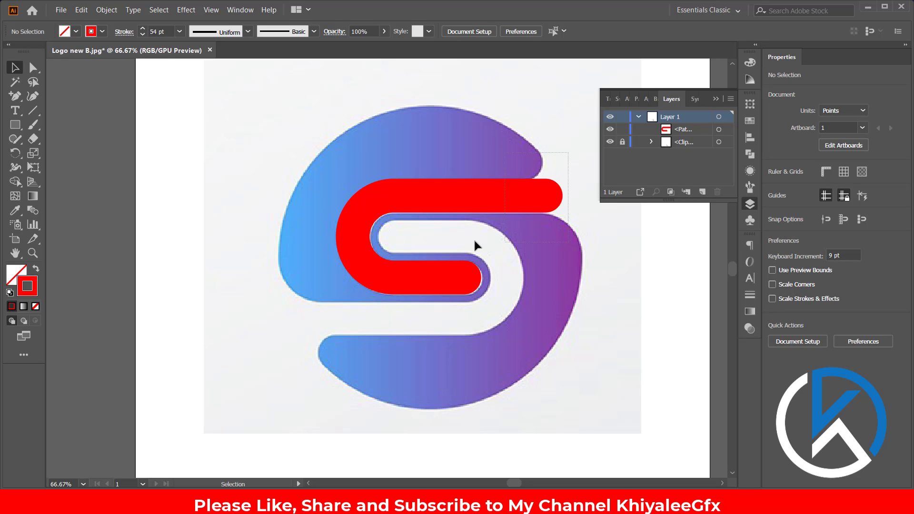
Zoom in and fine-tune the red path's position so it sits centred in the S groove.
{"action": "key", "text": "ctrl+a"}
{"action": "key", "text": "z"}
{"action": "left_click", "coordinate": [454, 276]}
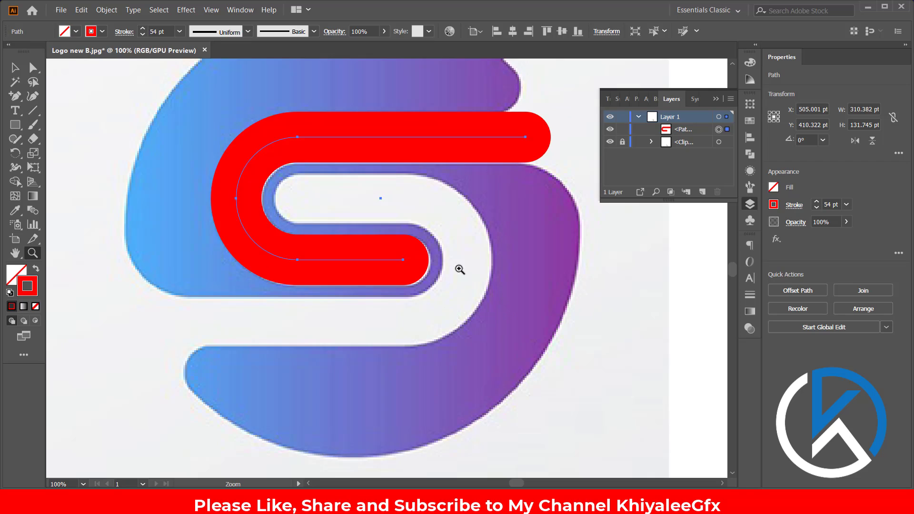
{"action": "left_click", "coordinate": [421, 256]}
{"action": "left_click", "coordinate": [409, 280]}
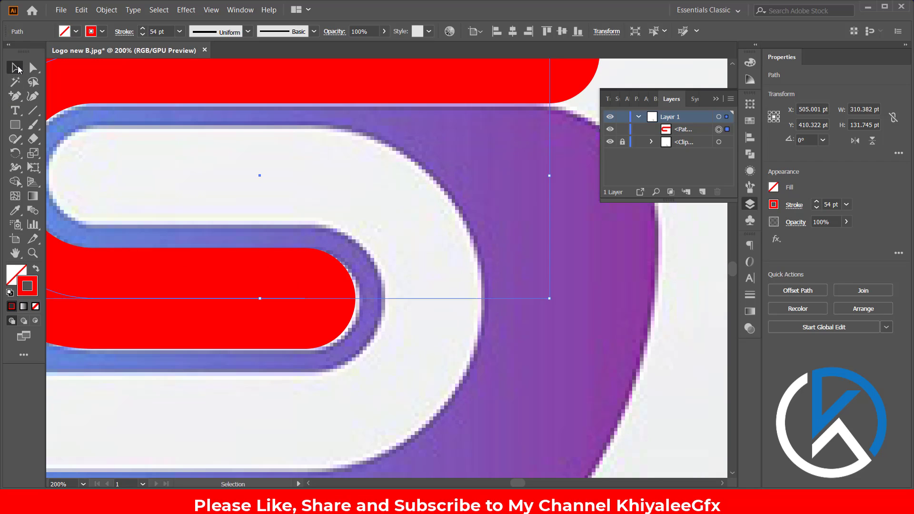
{"action": "left_click", "coordinate": [15, 67]}
{"action": "left_click_drag", "start_coordinate": [238, 298], "coordinate": [247, 299]}
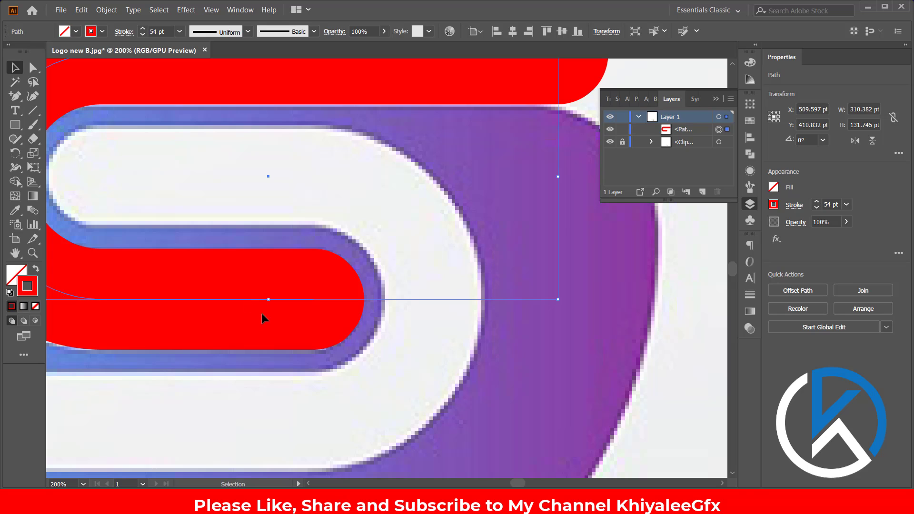
{"action": "key", "text": "ctrl+minus"}
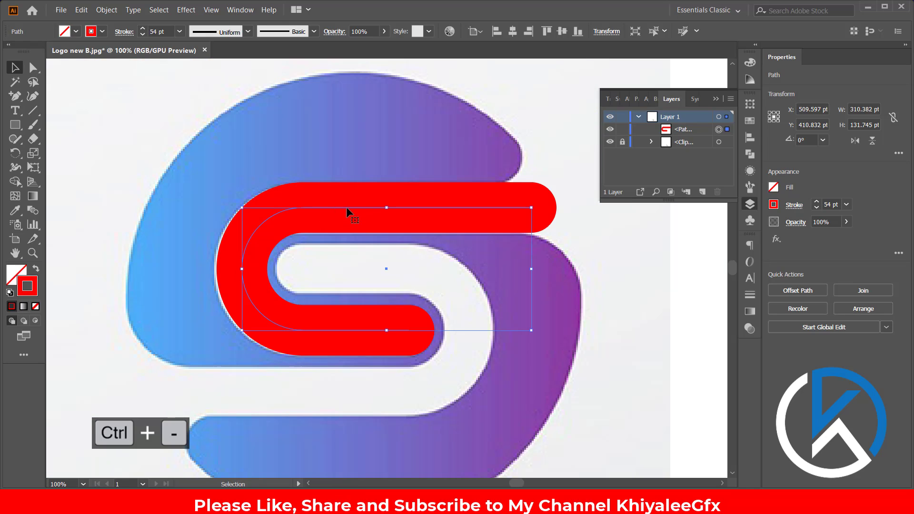
{"action": "key", "text": "Left"}
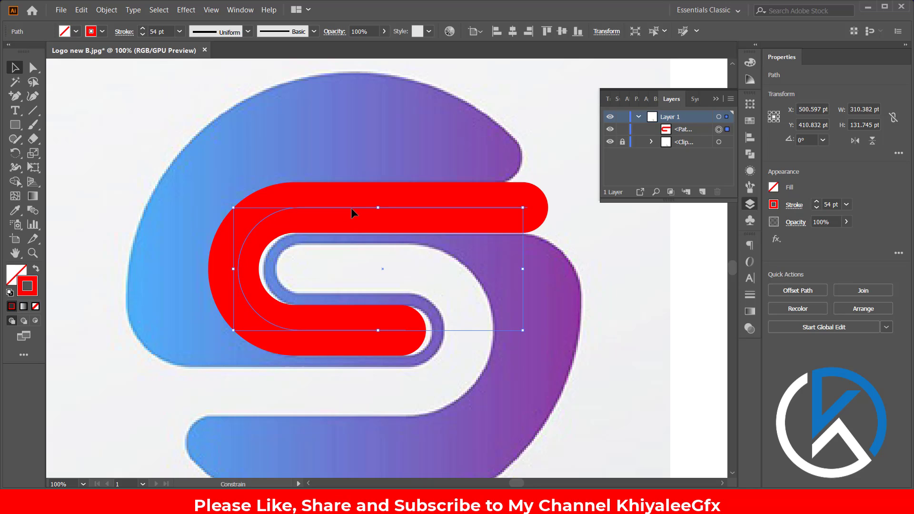
{"action": "left_click_drag", "start_coordinate": [347, 207], "coordinate": [351, 209]}
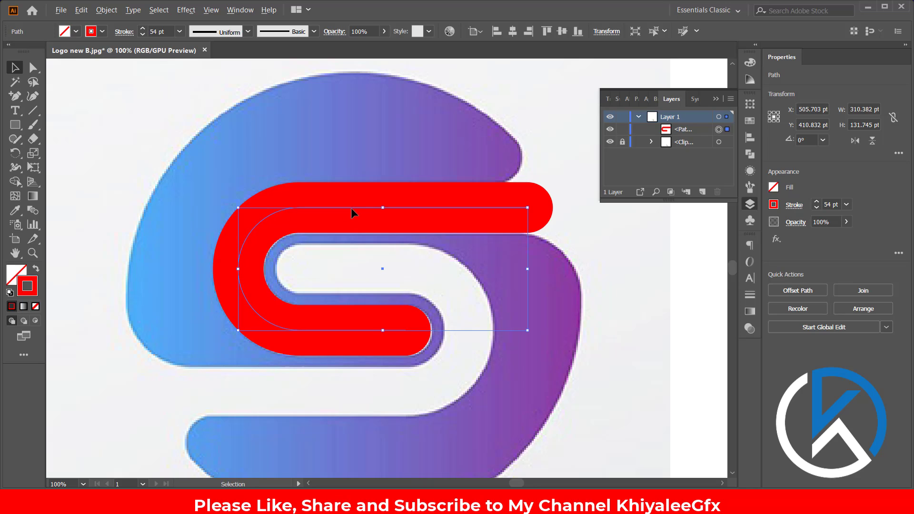
Duplicate the red path, rotate the copy 180°, and place it over the lower S half.
{"action": "left_click", "coordinate": [623, 217]}
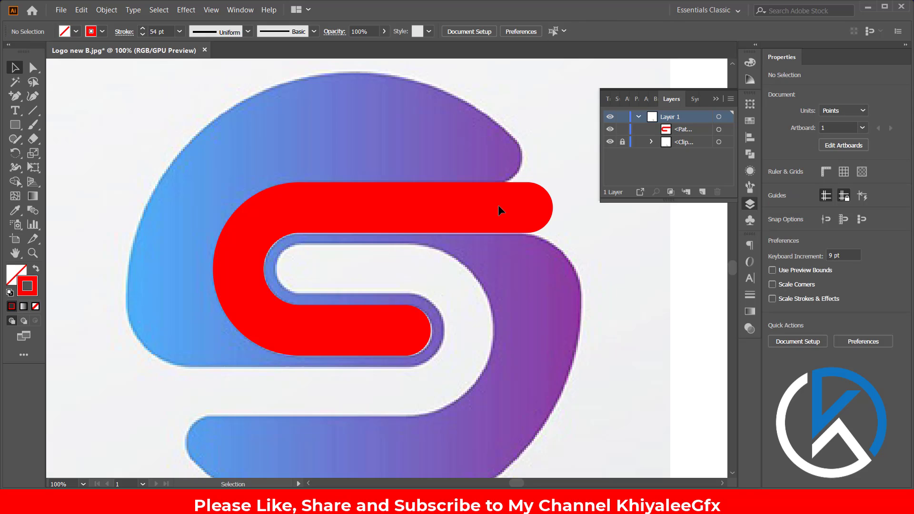
{"action": "left_click", "coordinate": [483, 209]}
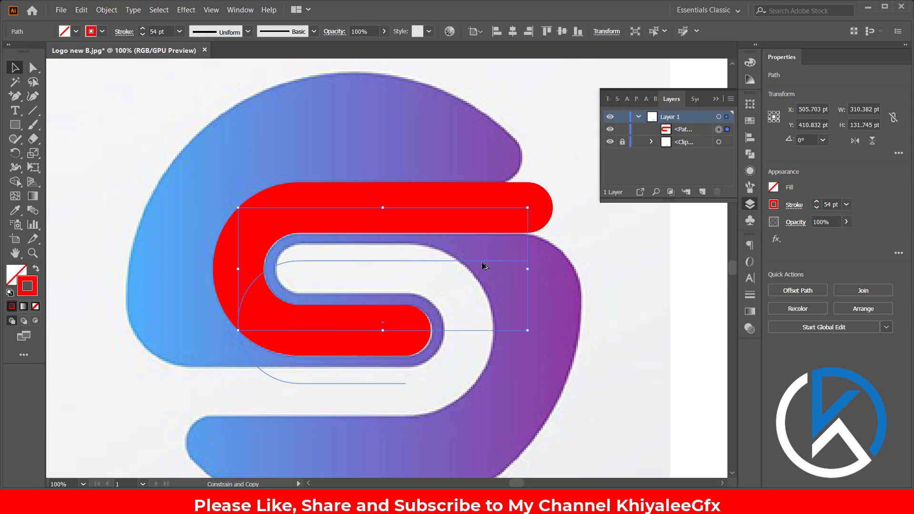
{"action": "mouse_move", "coordinate": [481, 226]}
{"action": "left_mouse_down"}
{"action": "mouse_move", "coordinate": [481, 271]}
{"action": "mouse_move", "coordinate": [247, 393]}
{"action": "mouse_move", "coordinate": [229, 367]}
{"action": "left_mouse_up"}
{"action": "left_click_drag", "start_coordinate": [501, 276], "coordinate": [443, 279]}
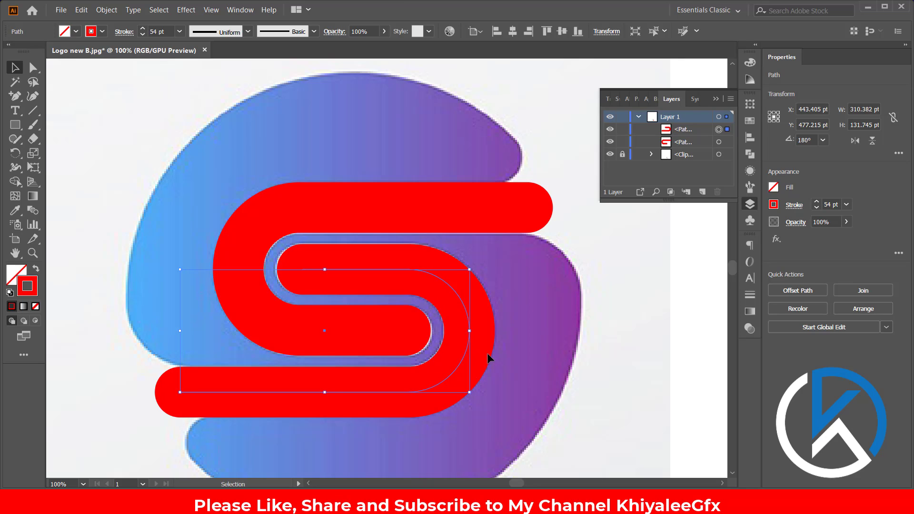
{"action": "key", "text": "ctrl+minus"}
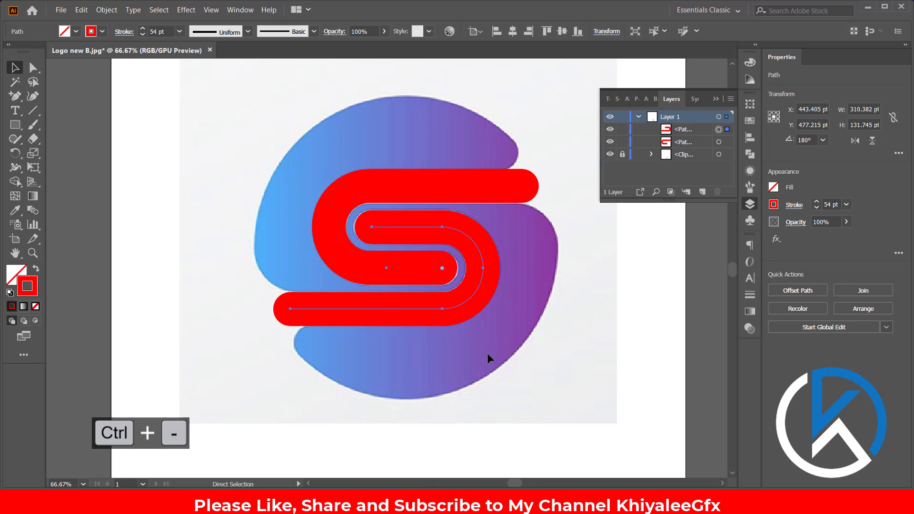
{"action": "left_click", "coordinate": [652, 309]}
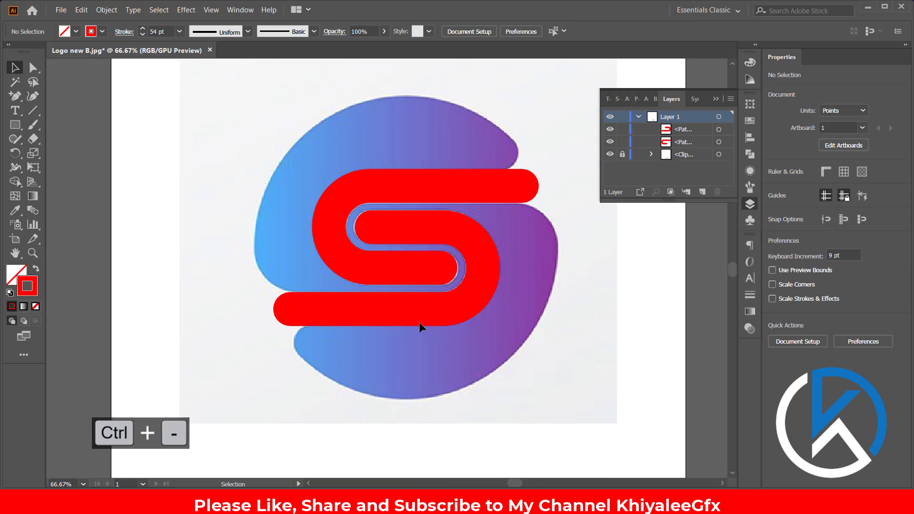
Draw a circle over the logo with a 0.25 pt stroke.
{"action": "left_click", "coordinate": [14, 124]}
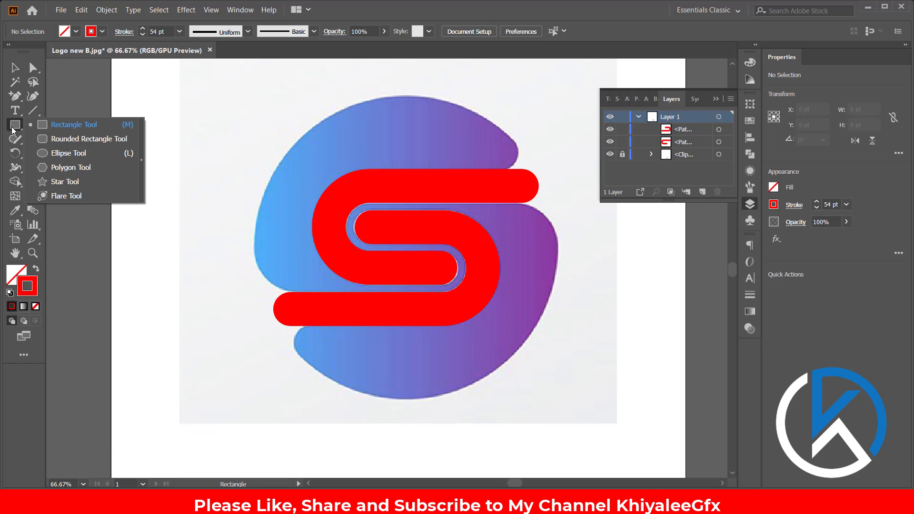
{"action": "left_click", "coordinate": [38, 153]}
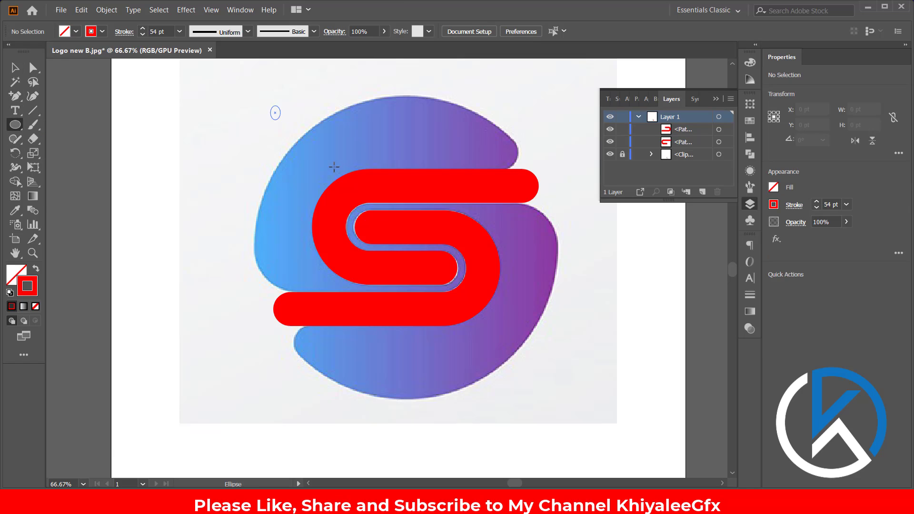
{"action": "mouse_move", "coordinate": [274, 109]}
{"action": "left_mouse_down"}
{"action": "mouse_move", "coordinate": [537, 317]}
{"action": "mouse_move", "coordinate": [562, 347]}
{"action": "left_mouse_up"}
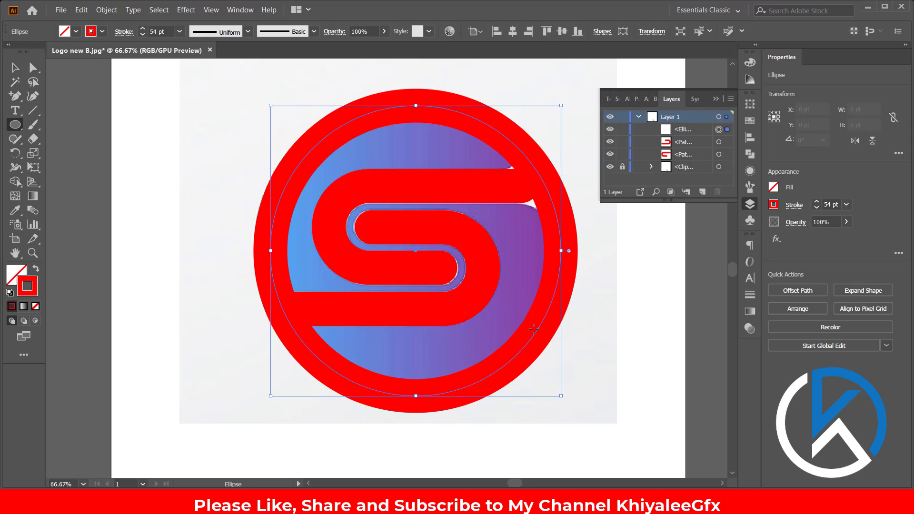
{"action": "left_click", "coordinate": [141, 36]}
{"action": "left_click", "coordinate": [142, 35]}
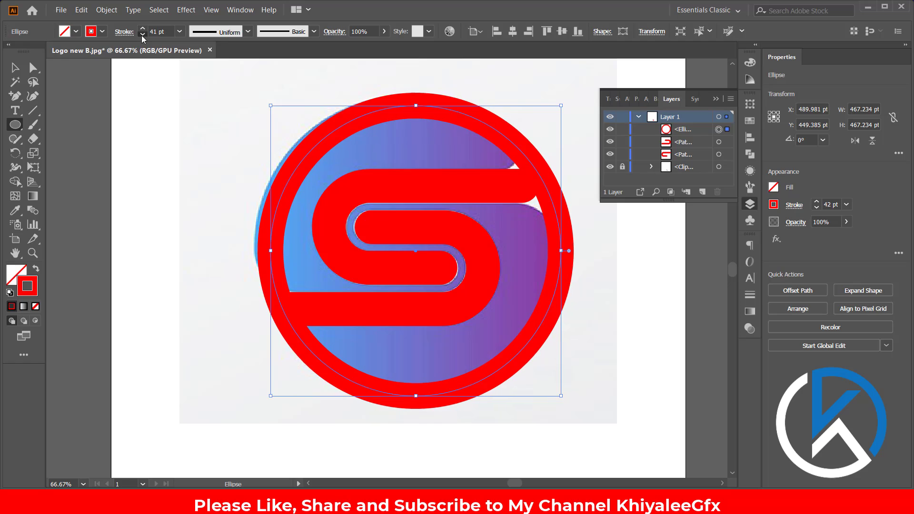
{"action": "left_click", "coordinate": [178, 32]}
{"action": "left_click", "coordinate": [199, 43]}
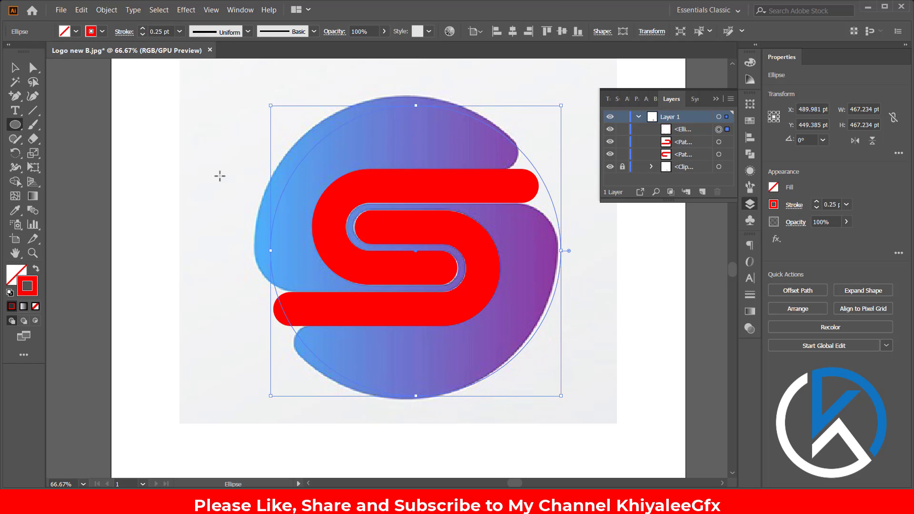
Move and enlarge the circle to about 487 pt to match the logo's edge.
{"action": "left_click", "coordinate": [14, 68]}
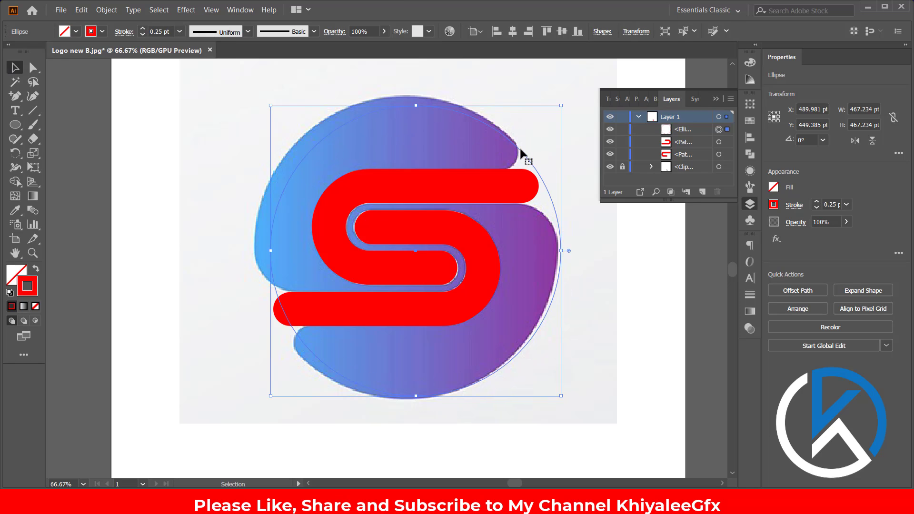
{"action": "left_click_drag", "start_coordinate": [519, 152], "coordinate": [514, 141]}
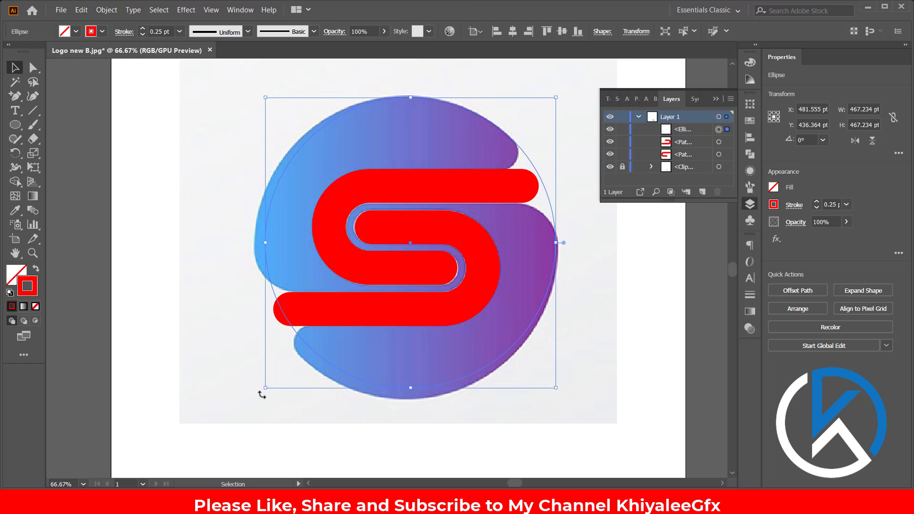
{"action": "left_click_drag", "start_coordinate": [266, 388], "coordinate": [258, 395]}
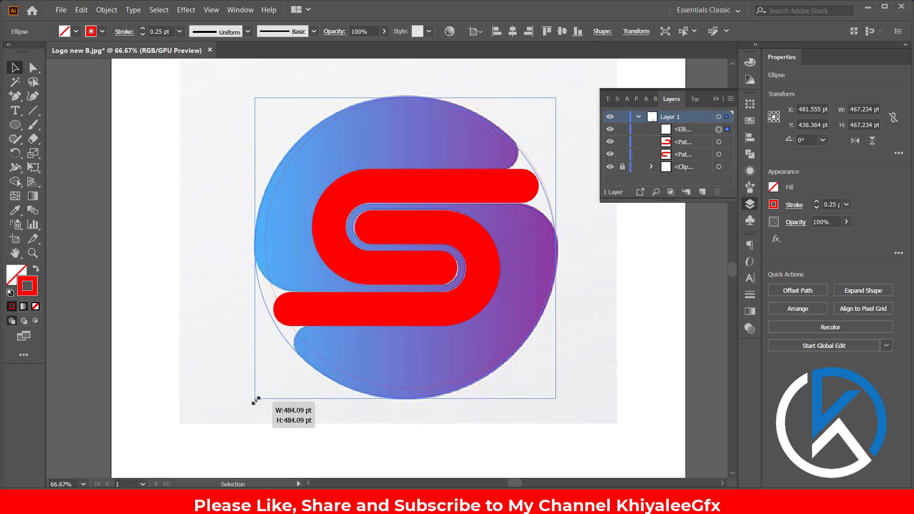
{"action": "left_click_drag", "start_coordinate": [256, 400], "coordinate": [256, 398]}
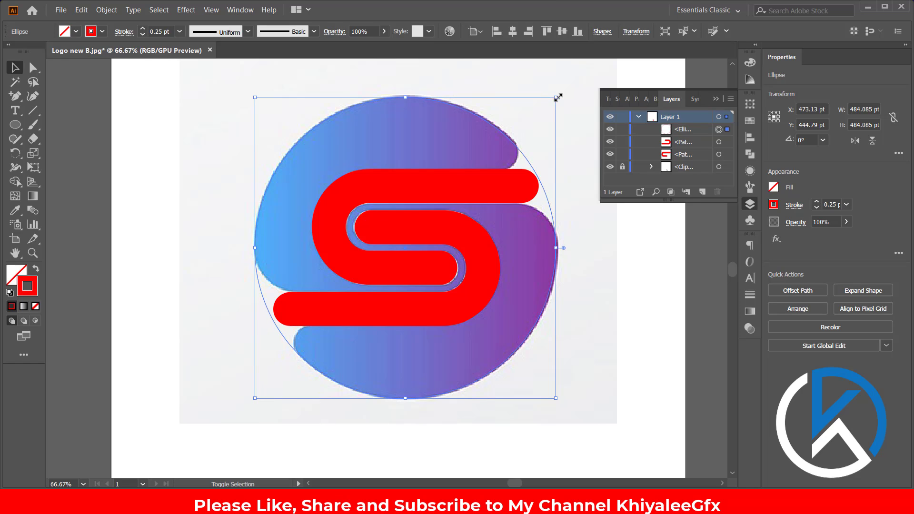
{"action": "left_click_drag", "start_coordinate": [558, 97], "coordinate": [558, 95]}
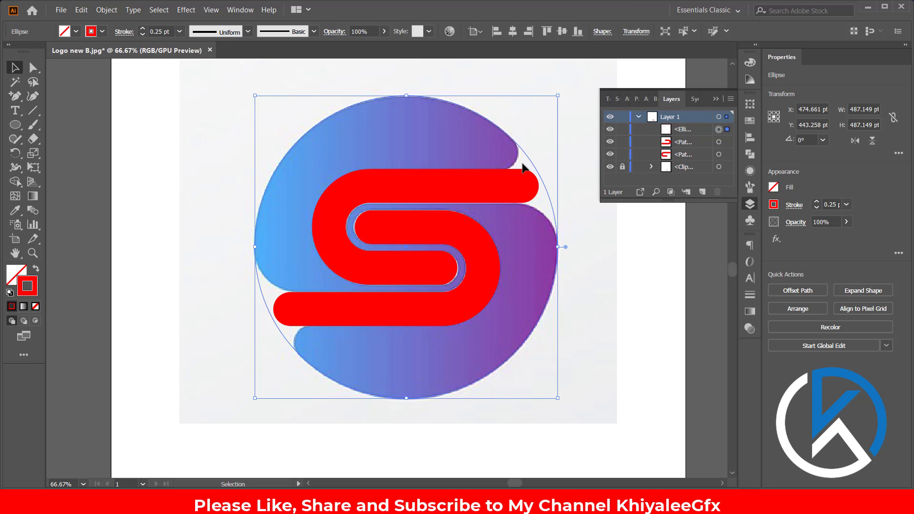
Draw a closed arrow-shaped Pen path at the S's upper-right notch.
{"action": "left_click", "coordinate": [606, 386]}
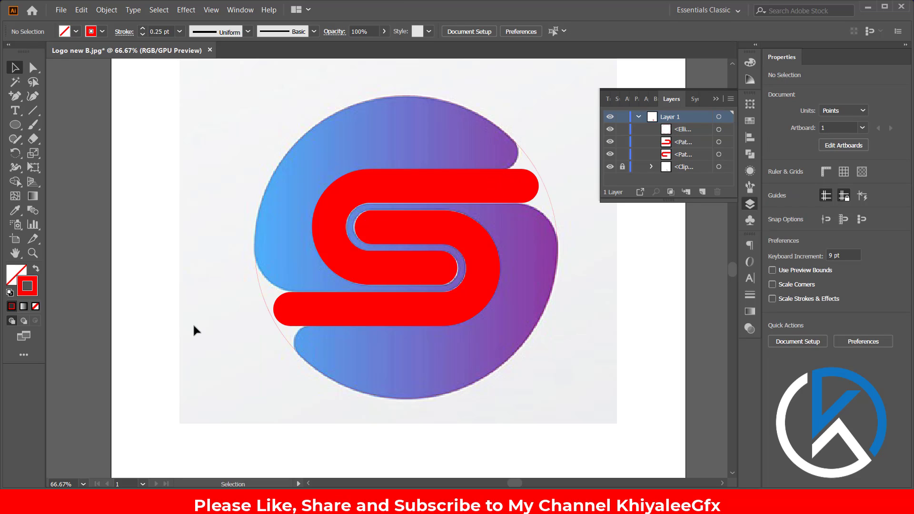
{"action": "left_click", "coordinate": [15, 96]}
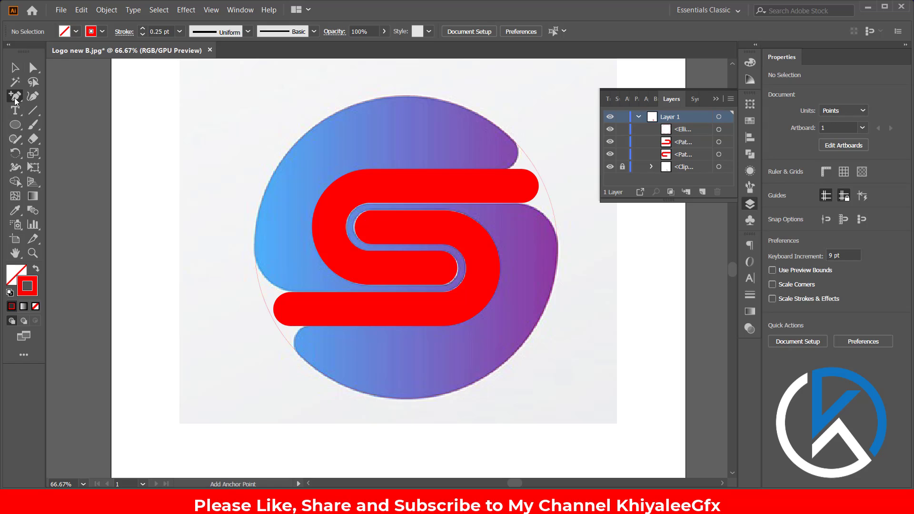
{"action": "left_click", "coordinate": [481, 173]}
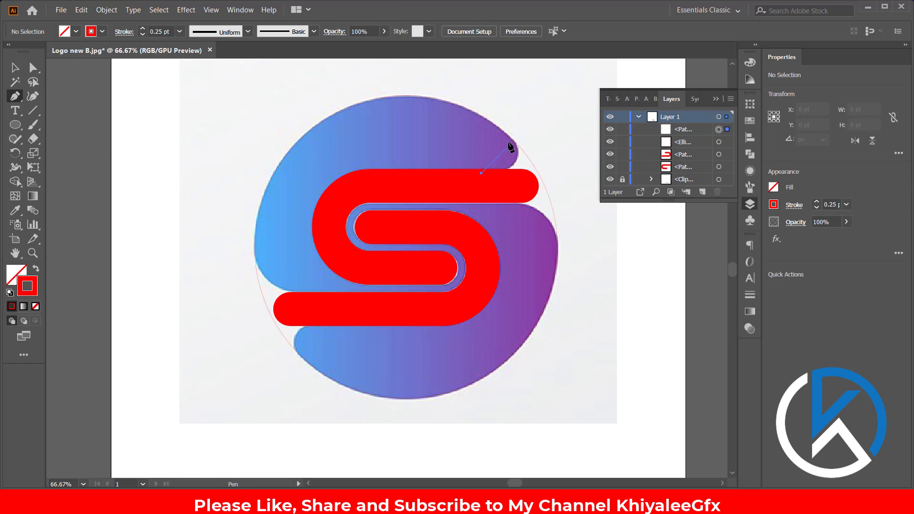
{"action": "left_click_drag", "start_coordinate": [511, 104], "coordinate": [493, 97]}
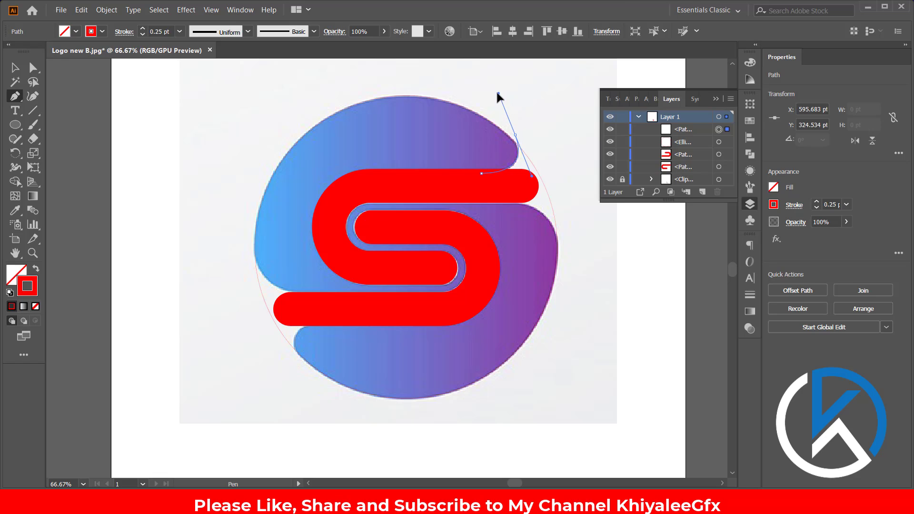
{"action": "left_click", "coordinate": [583, 151]}
{"action": "left_click", "coordinate": [564, 252]}
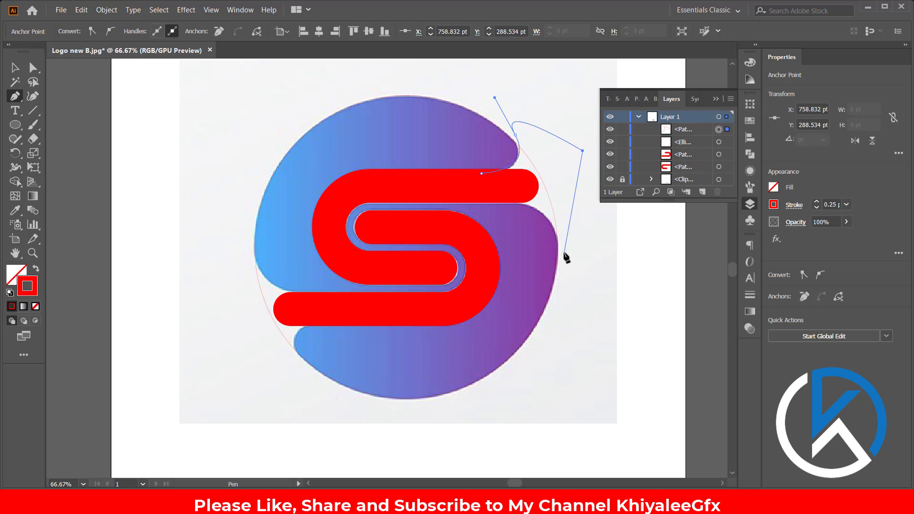
{"action": "left_click_drag", "start_coordinate": [515, 202], "coordinate": [468, 193]}
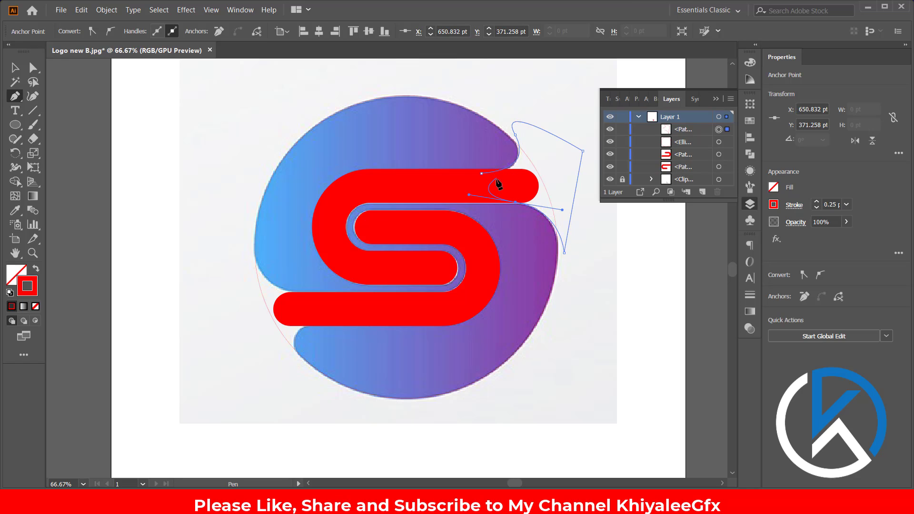
{"action": "left_click", "coordinate": [481, 174]}
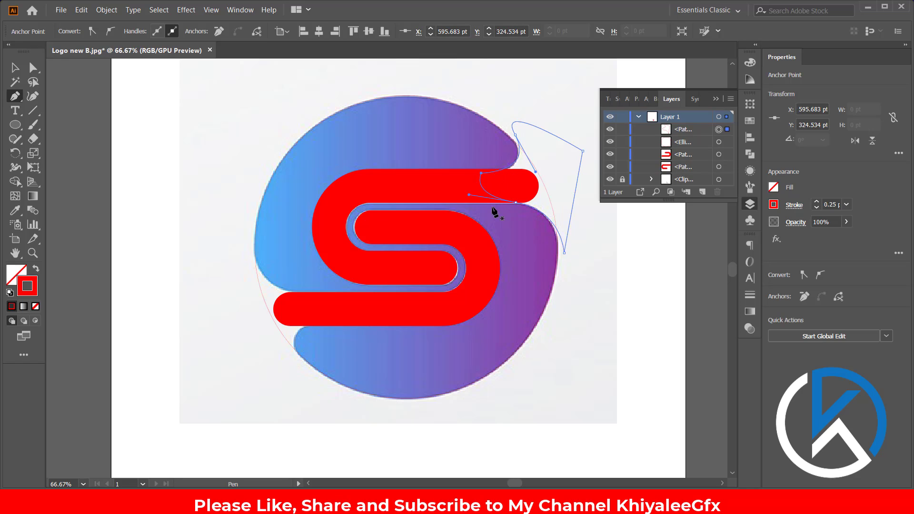
Give the arrow shape a red fill with no stroke, undoing an accidental duplicate.
{"action": "left_click", "coordinate": [10, 69]}
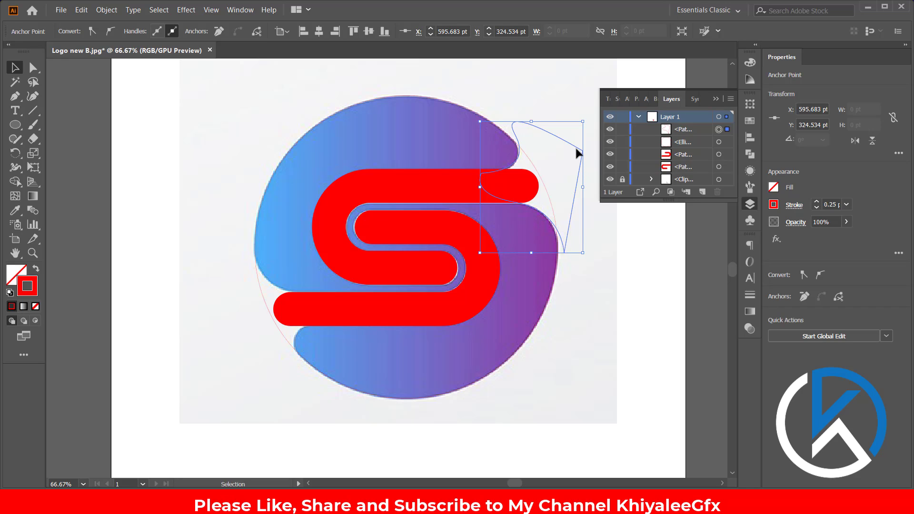
{"action": "left_click", "coordinate": [36, 268]}
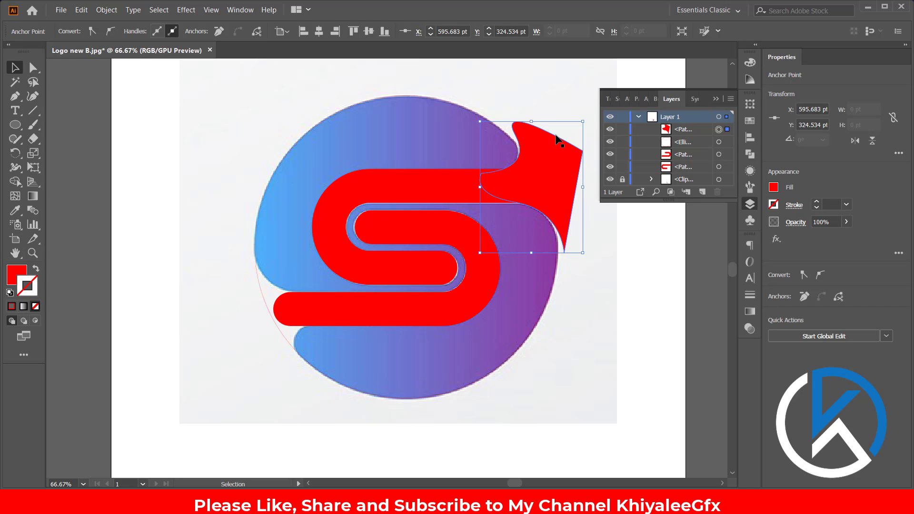
{"action": "mouse_move", "coordinate": [557, 146]}
{"action": "left_mouse_down"}
{"action": "mouse_move", "coordinate": [214, 278]}
{"action": "mouse_move", "coordinate": [235, 316]}
{"action": "left_mouse_up"}
{"action": "key", "text": "ctrl+z"}
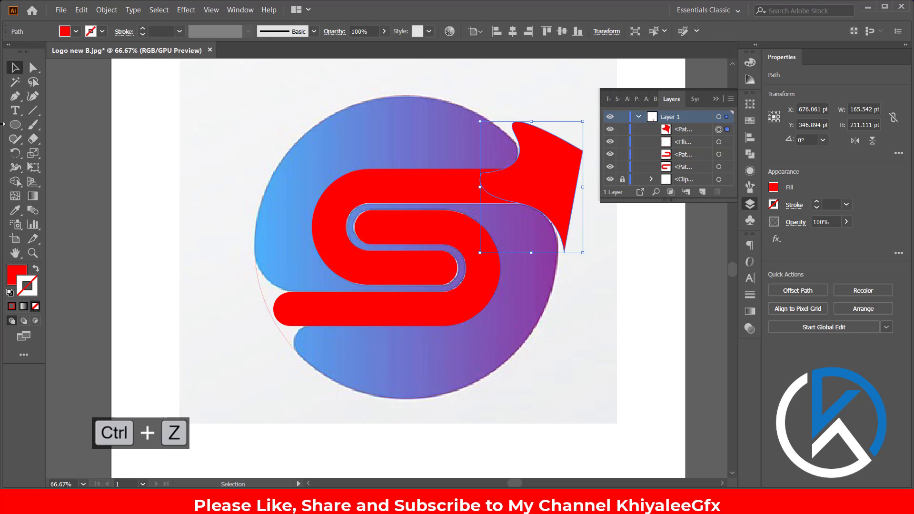
Draw a closed arrow Pen path at the circle's lower left beside the S's lower arm.
{"action": "left_click", "coordinate": [17, 97]}
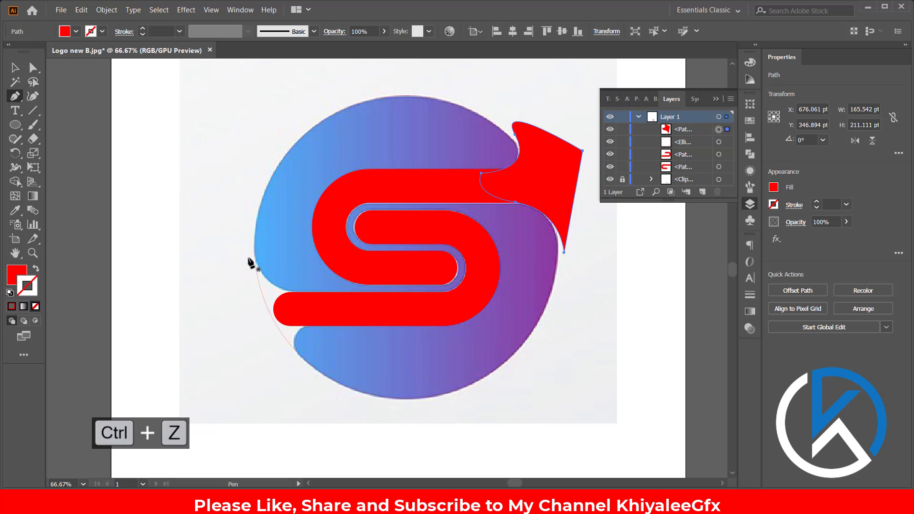
{"action": "mouse_move", "coordinate": [245, 234]}
{"action": "left_mouse_down"}
{"action": "mouse_move", "coordinate": [299, 303]}
{"action": "mouse_move", "coordinate": [357, 306]}
{"action": "mouse_move", "coordinate": [295, 365]}
{"action": "mouse_move", "coordinate": [331, 394]}
{"action": "left_mouse_up"}
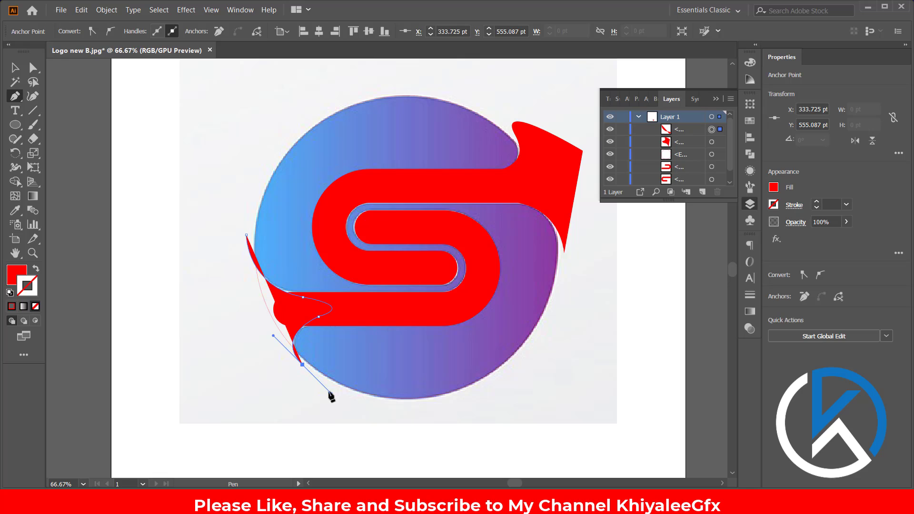
{"action": "left_click", "coordinate": [217, 352]}
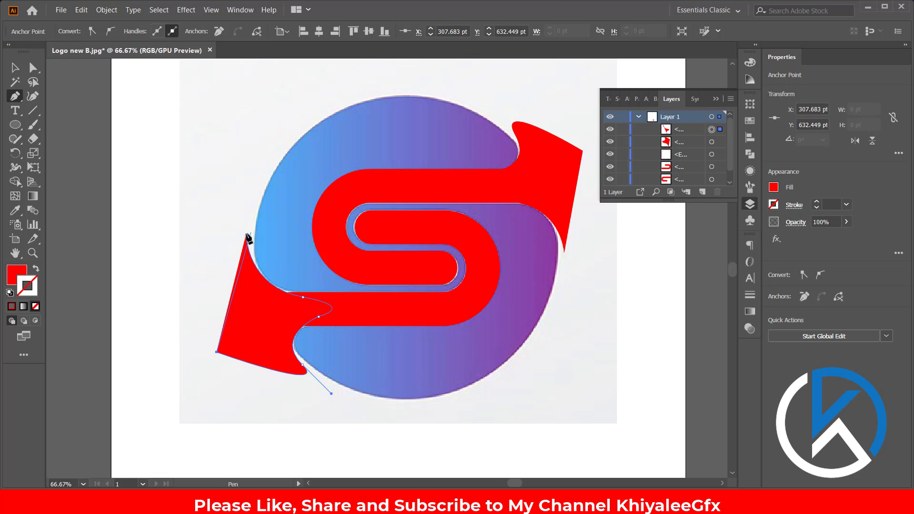
{"action": "left_click", "coordinate": [246, 236]}
Refine the lower-left arrow's anchors and nudge the upper-right arrow slightly left.
{"action": "key", "text": "a"}
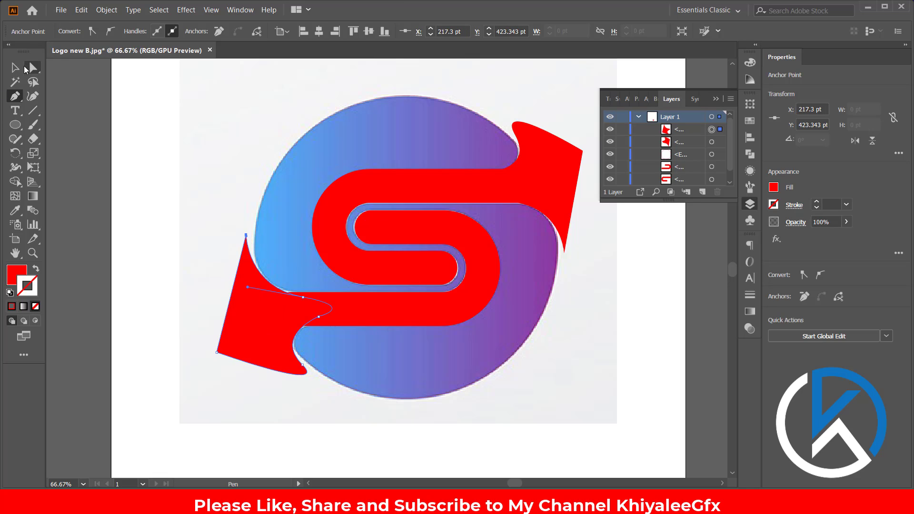
{"action": "left_click", "coordinate": [302, 296]}
{"action": "left_click_drag", "start_coordinate": [301, 294], "coordinate": [301, 293]}
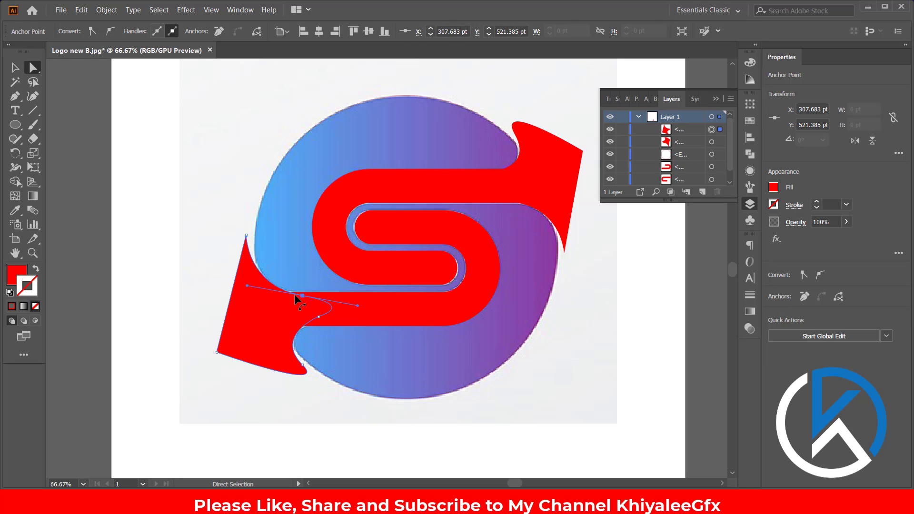
{"action": "key", "text": "ctrl+shift+a"}
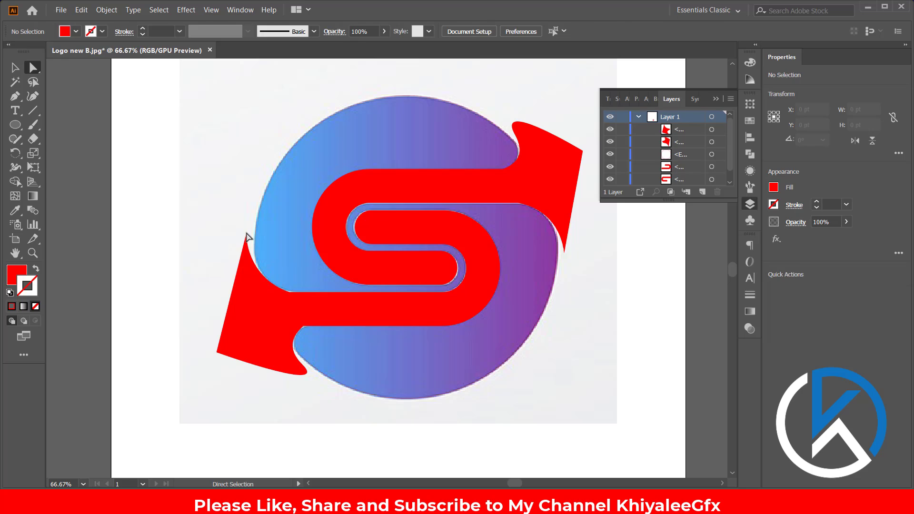
{"action": "left_click_drag", "start_coordinate": [246, 235], "coordinate": [249, 235]}
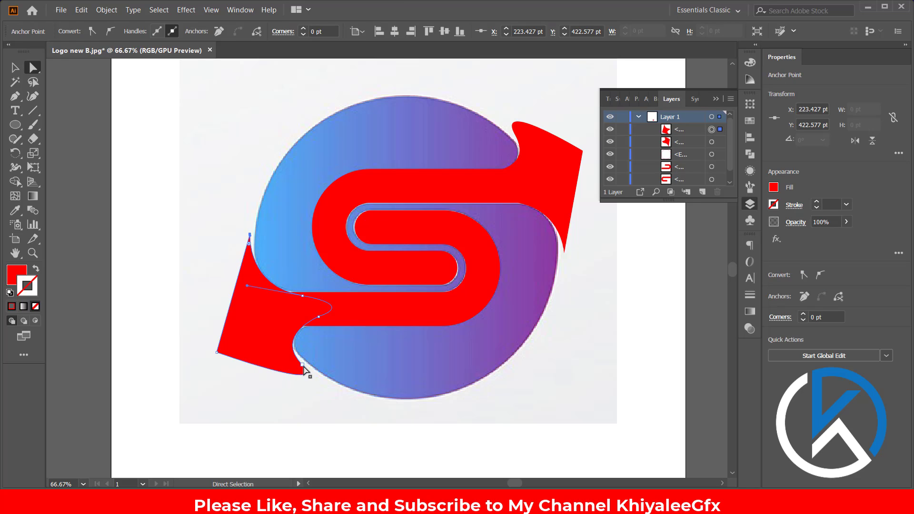
{"action": "left_click", "coordinate": [303, 366]}
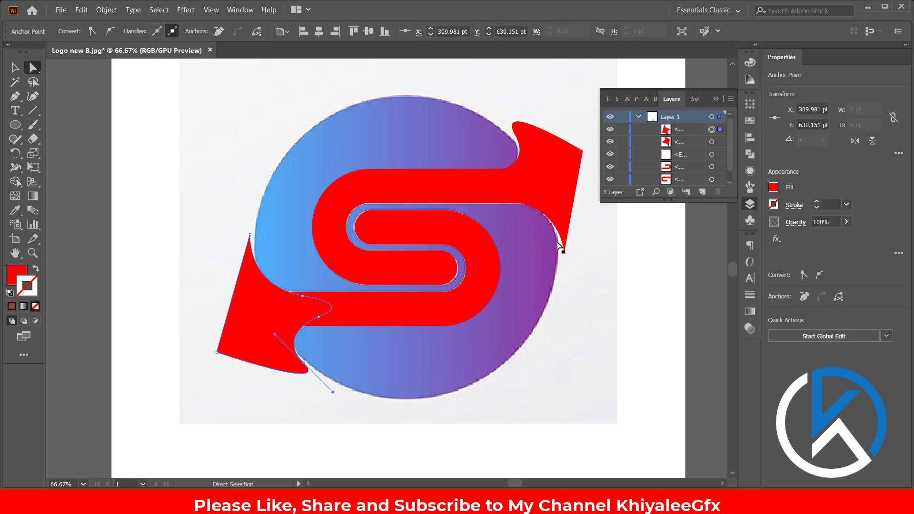
{"action": "left_click", "coordinate": [541, 185]}
{"action": "left_click", "coordinate": [520, 151]}
{"action": "left_click_drag", "start_coordinate": [517, 139], "coordinate": [515, 138]}
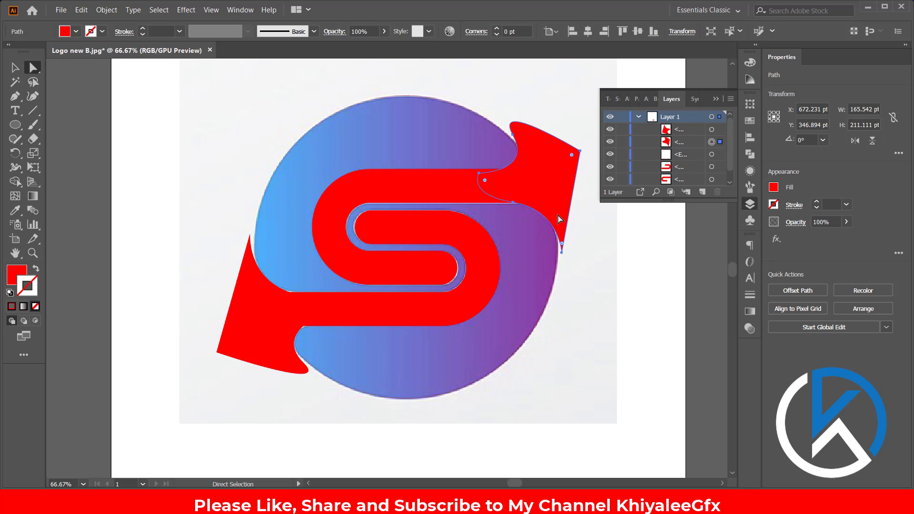
Select both arrows and the circle, then Alt-delete both arrow regions with Shape Builder.
{"action": "left_click", "coordinate": [15, 68]}
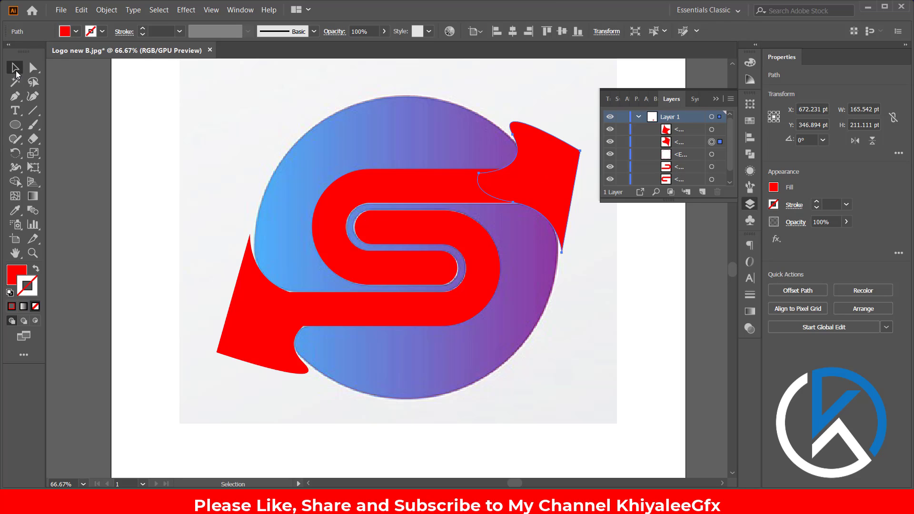
{"action": "left_click", "coordinate": [242, 355], "text": "shift"}
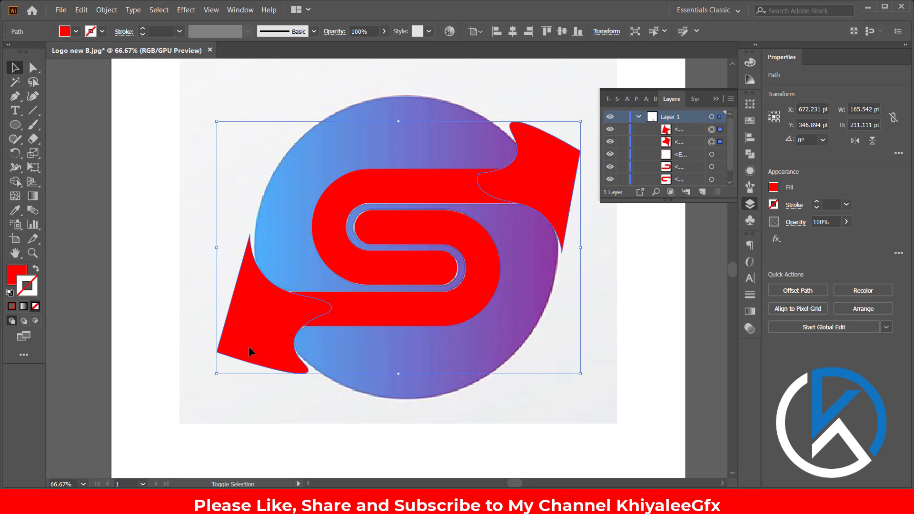
{"action": "left_click", "coordinate": [352, 391], "text": "shift"}
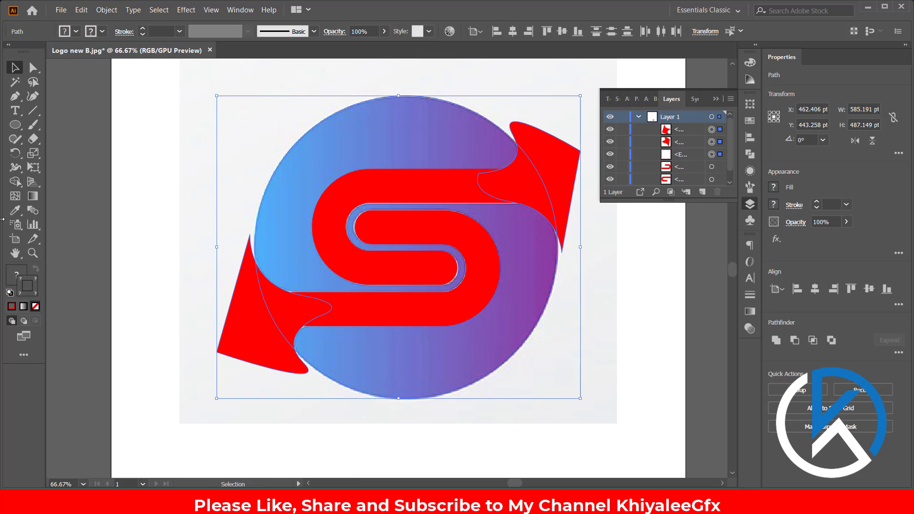
{"action": "key", "text": "alt"}
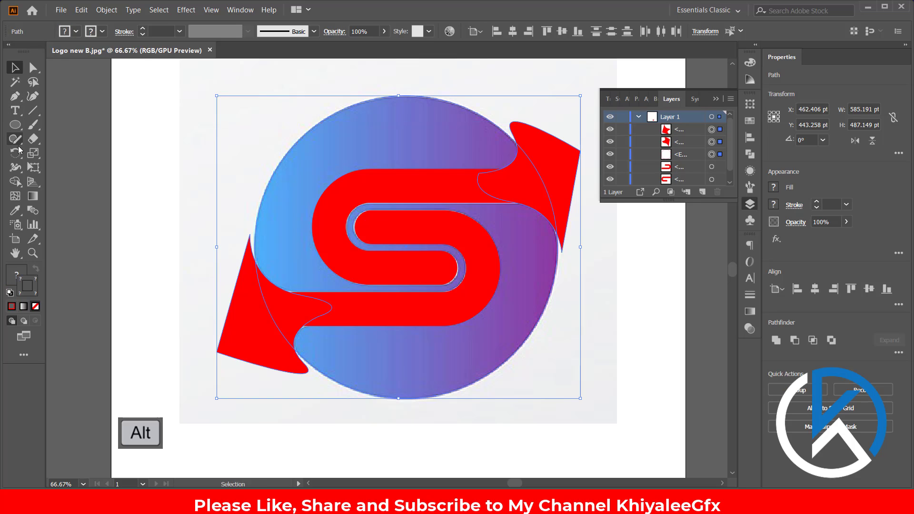
{"action": "left_click", "coordinate": [15, 181]}
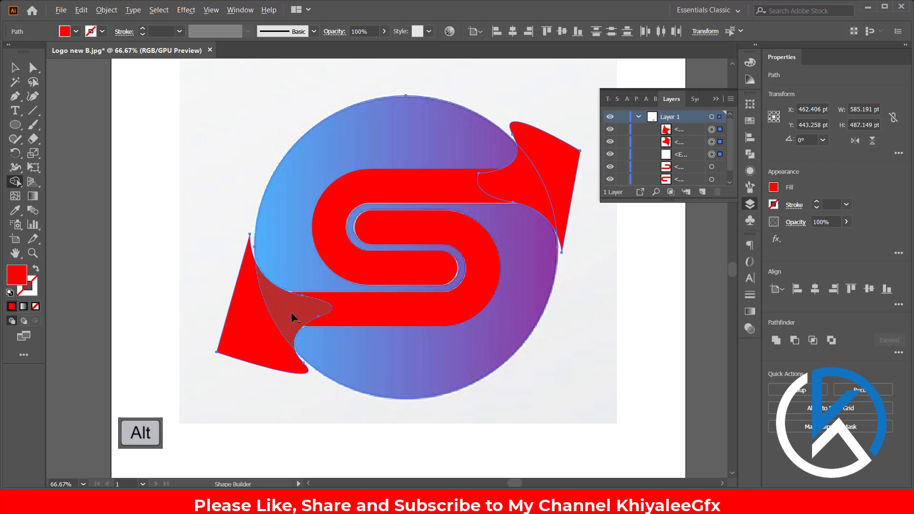
{"action": "left_click_drag", "start_coordinate": [292, 316], "coordinate": [231, 329]}
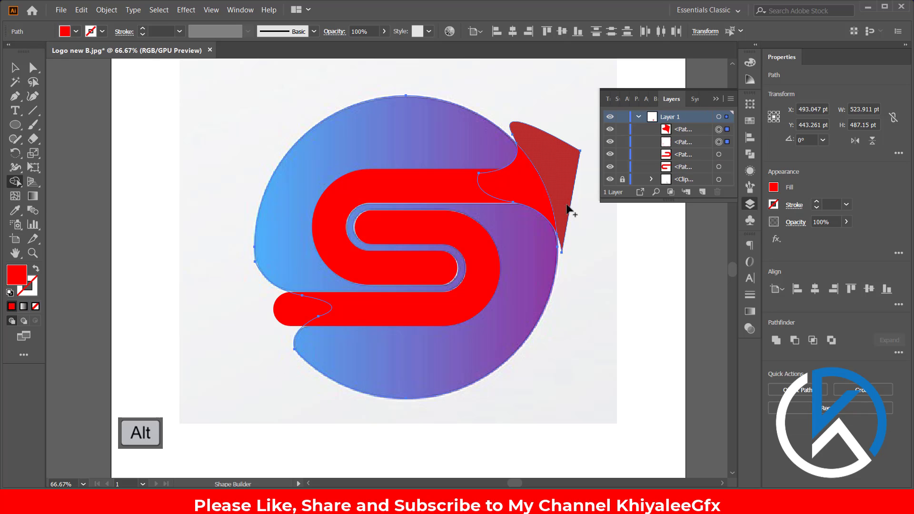
{"action": "left_click", "coordinate": [561, 177], "text": "alt"}
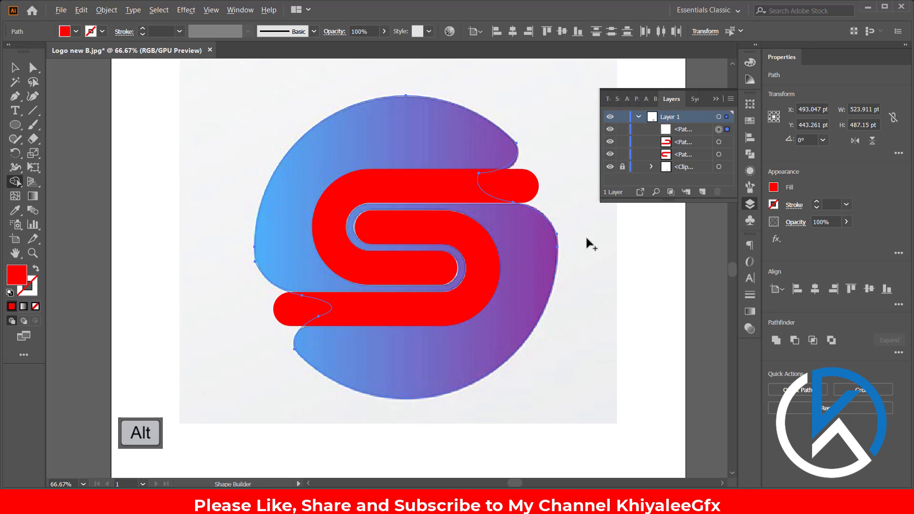
{"action": "left_click", "coordinate": [18, 69]}
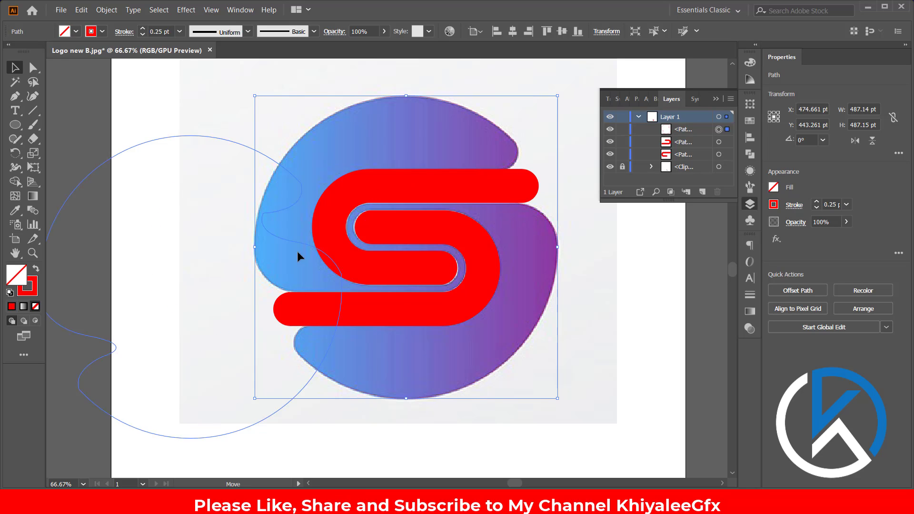
Undo an accidental move of the merged circle and zoom into the logo's upper right.
{"action": "left_click_drag", "start_coordinate": [533, 209], "coordinate": [282, 299]}
{"action": "key", "text": "ctrl+z"}
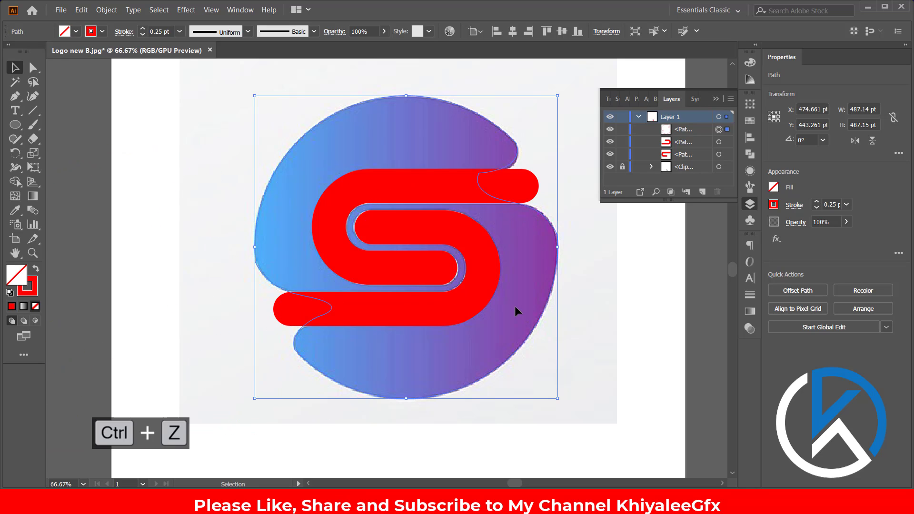
{"action": "key", "text": "z"}
{"action": "left_click", "coordinate": [514, 159]}
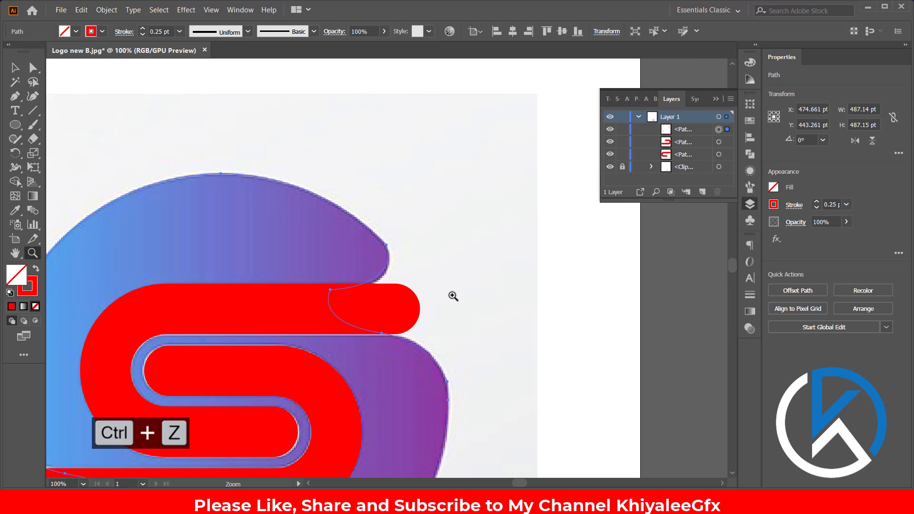
Select the anchors where the S's bars meet the circle using Direct Selection.
{"action": "left_click", "coordinate": [33, 73]}
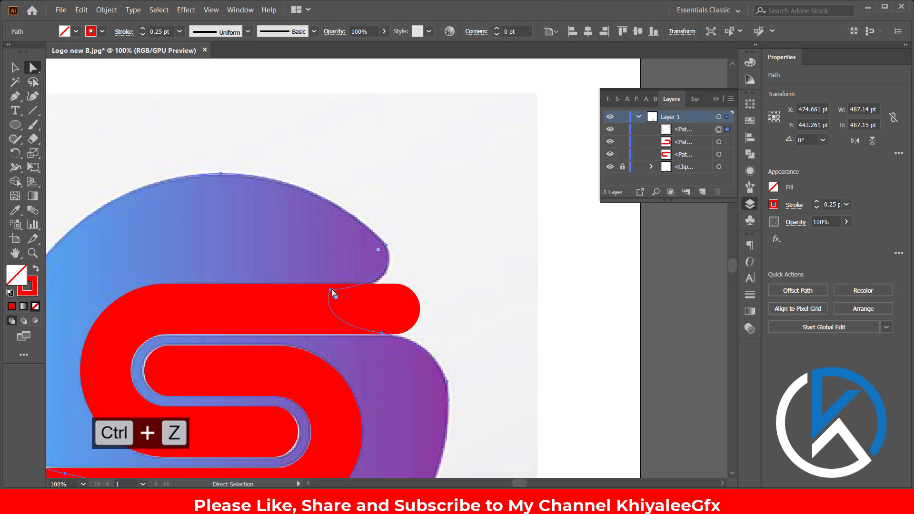
{"action": "left_click", "coordinate": [331, 290]}
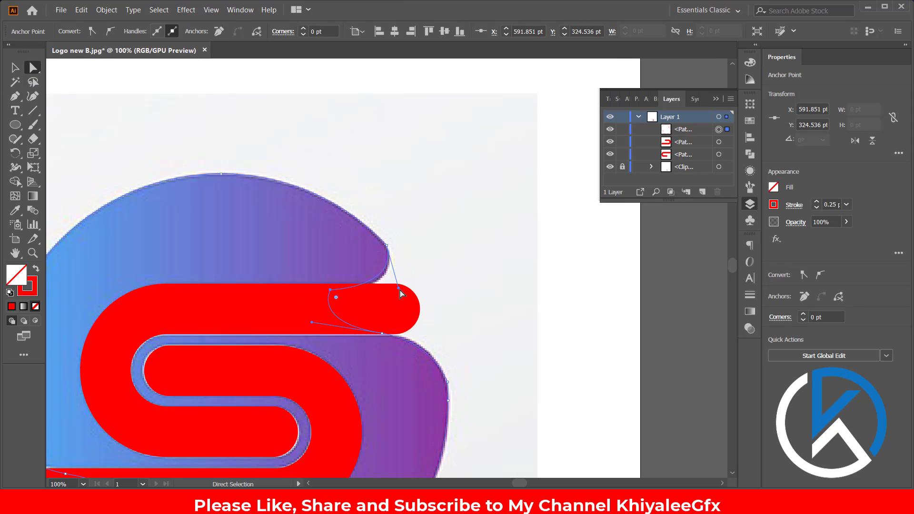
{"action": "left_click", "coordinate": [399, 289]}
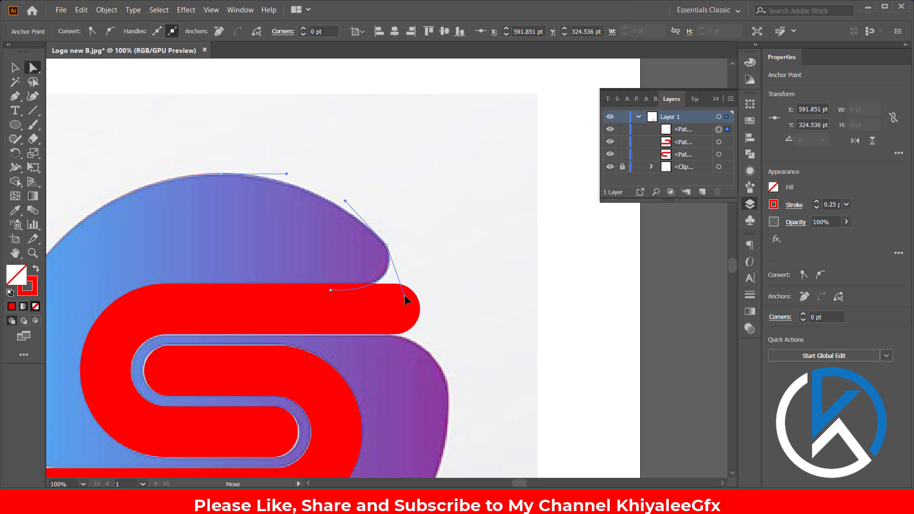
{"action": "left_click", "coordinate": [404, 295]}
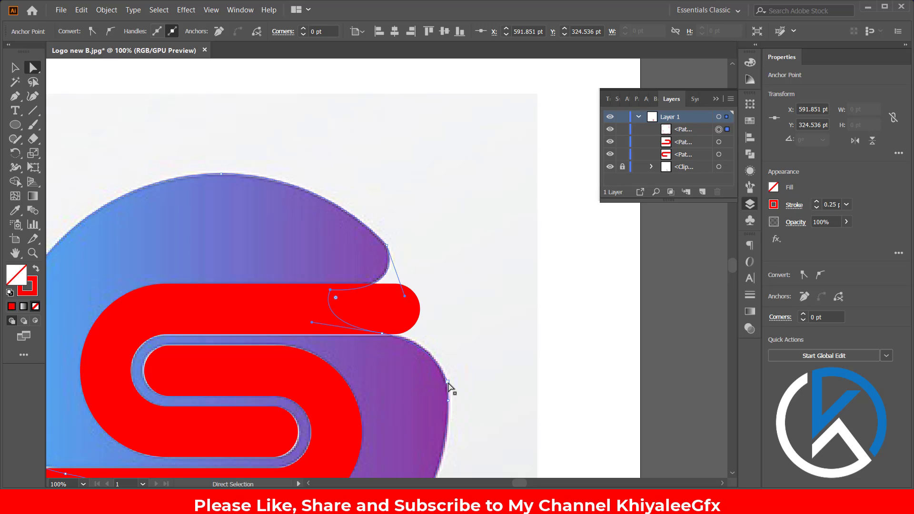
{"action": "left_click", "coordinate": [448, 382]}
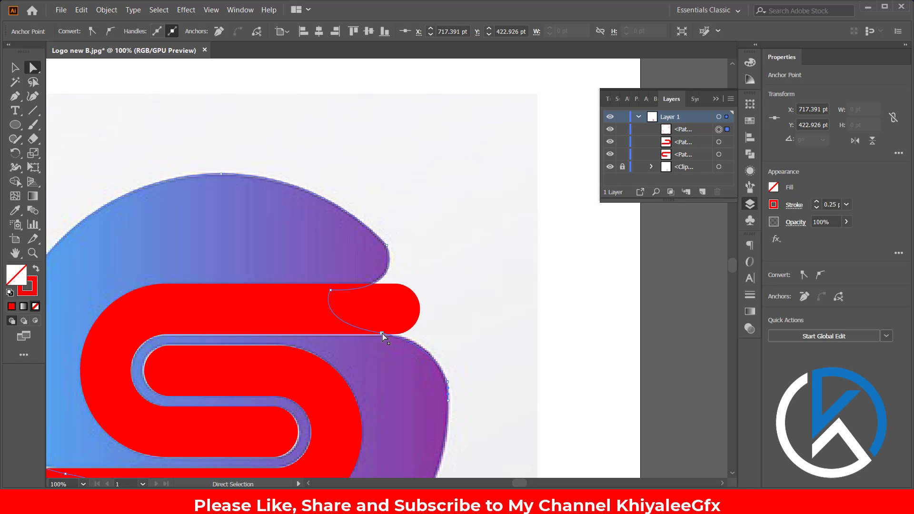
{"action": "left_click", "coordinate": [430, 341]}
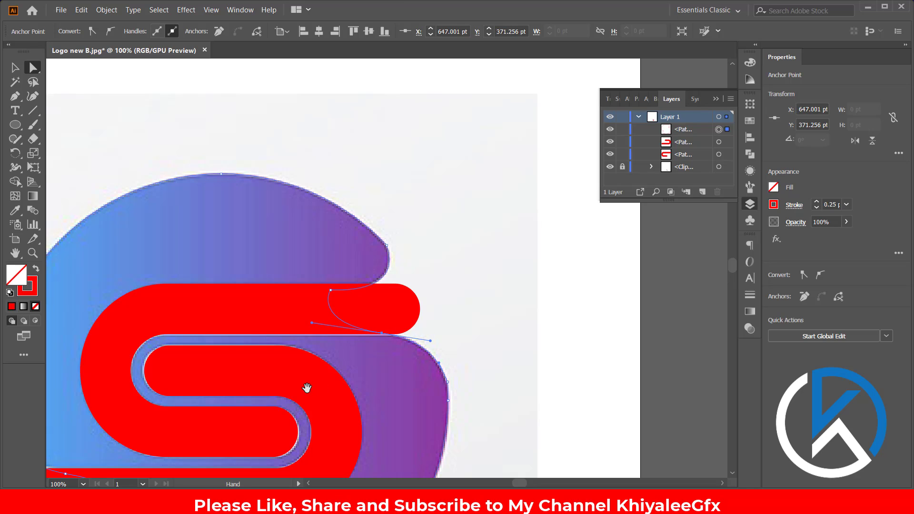
Drag the lower-bar join's anchor and handles into a smoother curve, then zoom out.
{"action": "left_click_drag", "start_coordinate": [308, 387], "coordinate": [484, 253]}
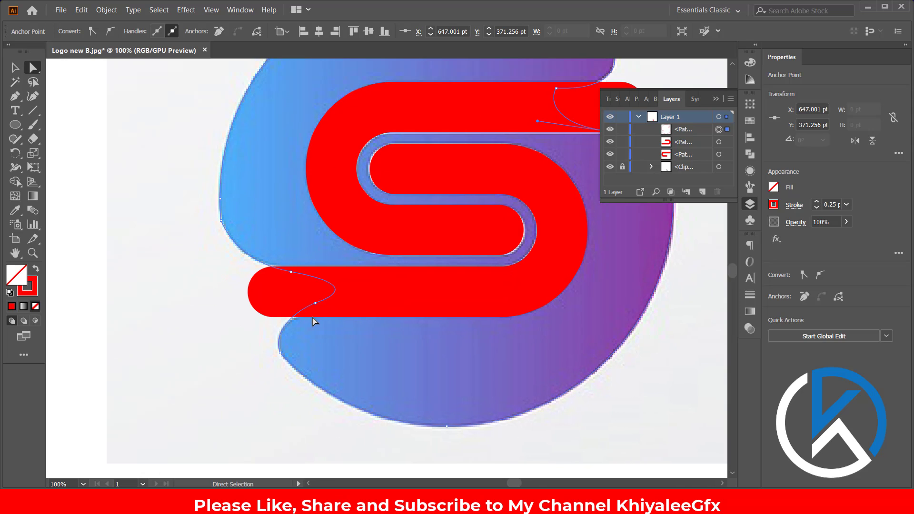
{"action": "left_click_drag", "start_coordinate": [316, 305], "coordinate": [322, 303]}
{"action": "left_click_drag", "start_coordinate": [270, 321], "coordinate": [269, 317]}
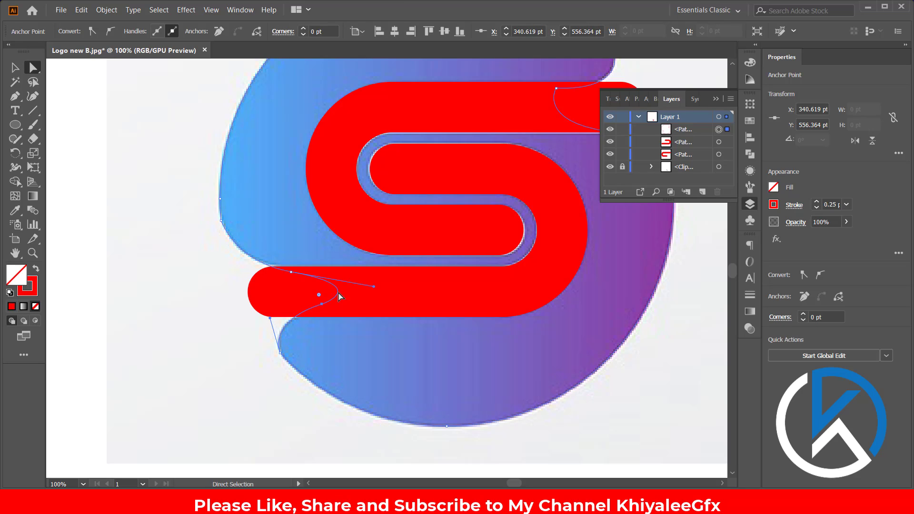
{"action": "left_click_drag", "start_coordinate": [292, 273], "coordinate": [290, 269]}
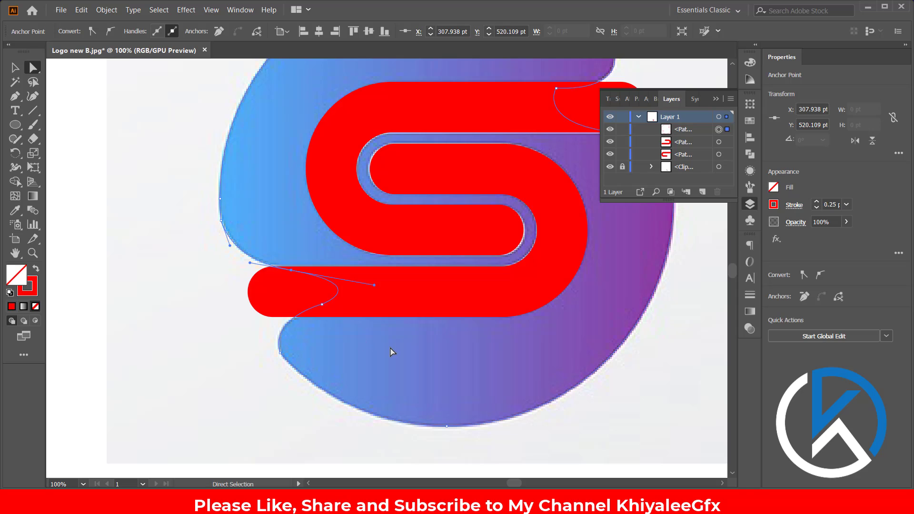
{"action": "key", "text": "ctrl+minus"}
{"action": "key", "text": "ctrl+minus"}
{"action": "key", "text": "ctrl+minus"}
{"action": "key", "text": "ctrl+minus"}
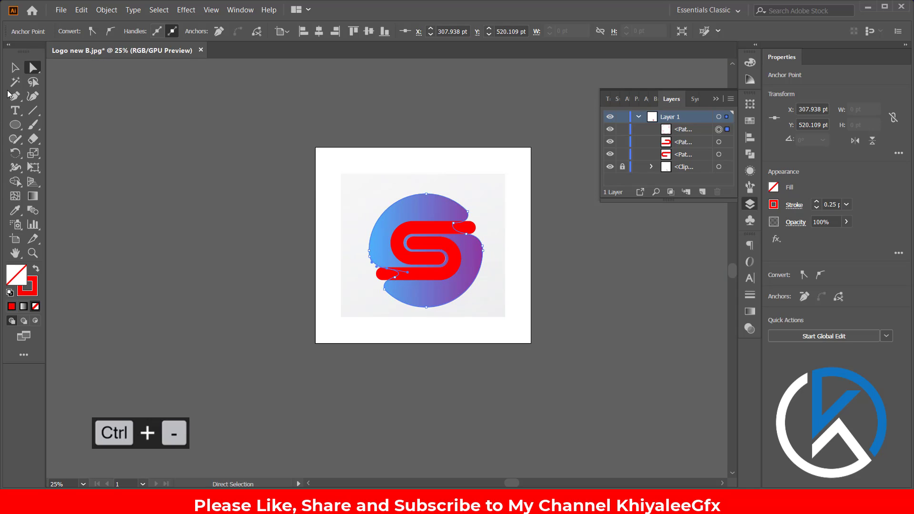
Draw a small square to the left of the artboard.
{"action": "left_click", "coordinate": [15, 68]}
{"action": "left_click", "coordinate": [502, 309]}
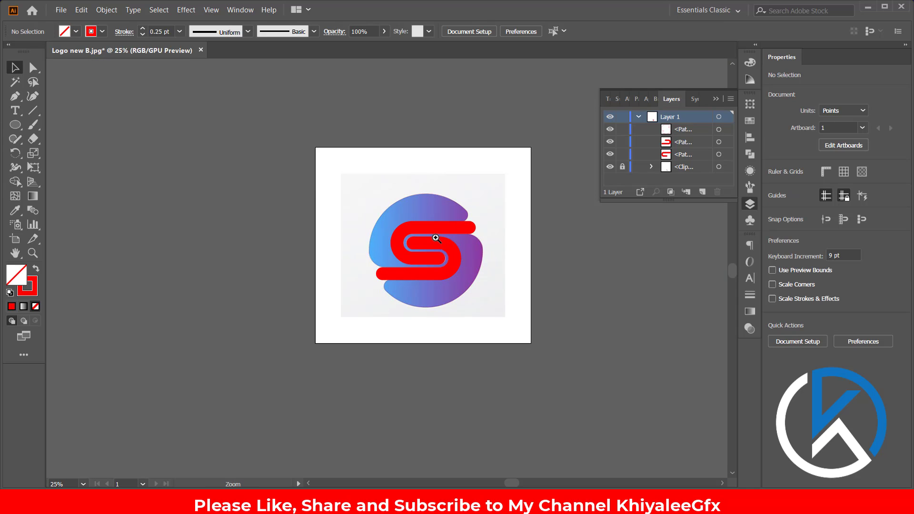
{"action": "key", "text": "ctrl+plus"}
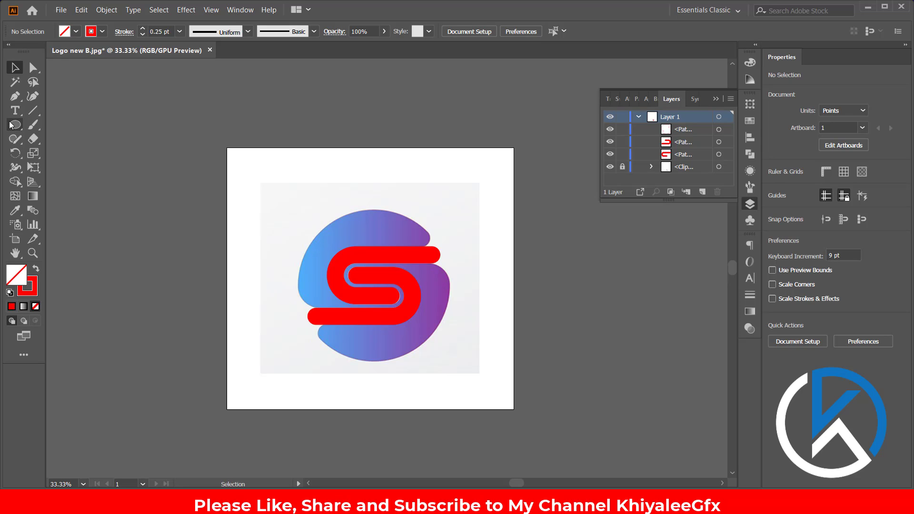
{"action": "left_click", "coordinate": [15, 125]}
{"action": "left_click", "coordinate": [38, 125]}
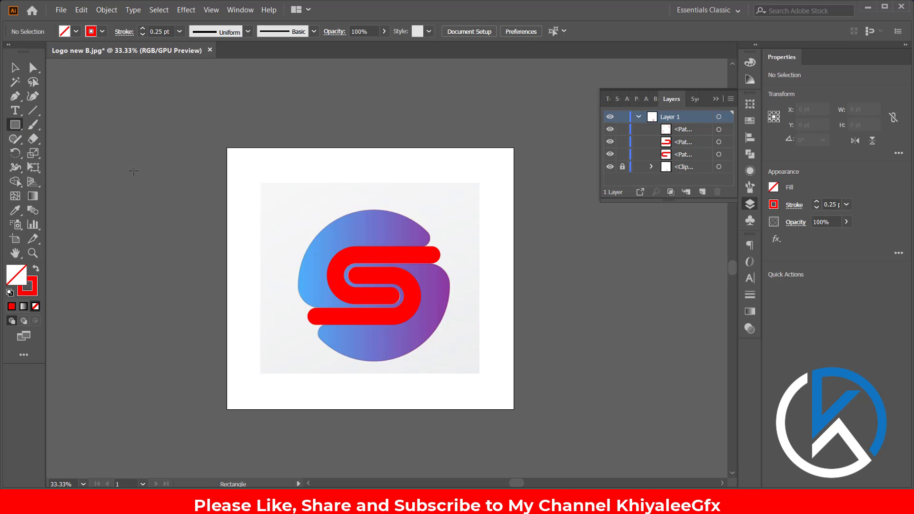
{"action": "left_click_drag", "start_coordinate": [134, 170], "coordinate": [167, 204]}
Eyedrop the logo's purple into the square, then the light blue into an Alt-dragged copy.
{"action": "key", "text": "v"}
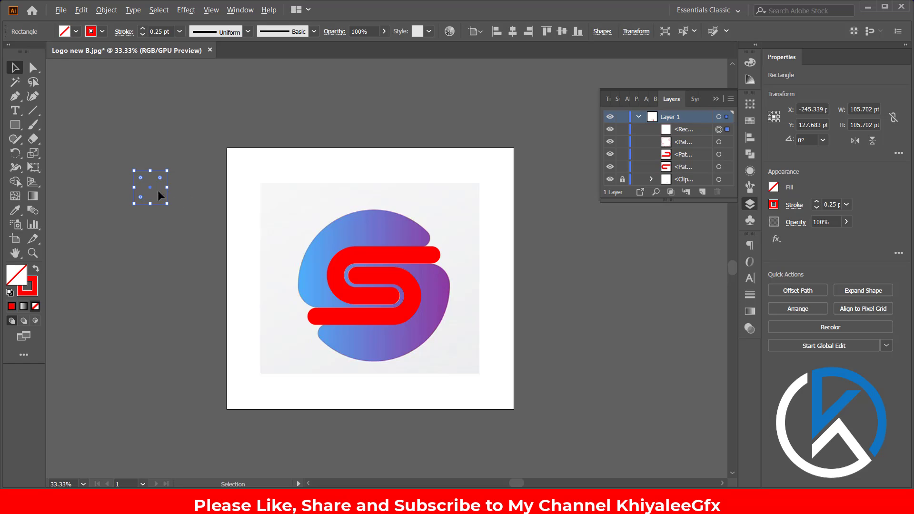
{"action": "left_click_drag", "start_coordinate": [89, 157], "coordinate": [164, 219]}
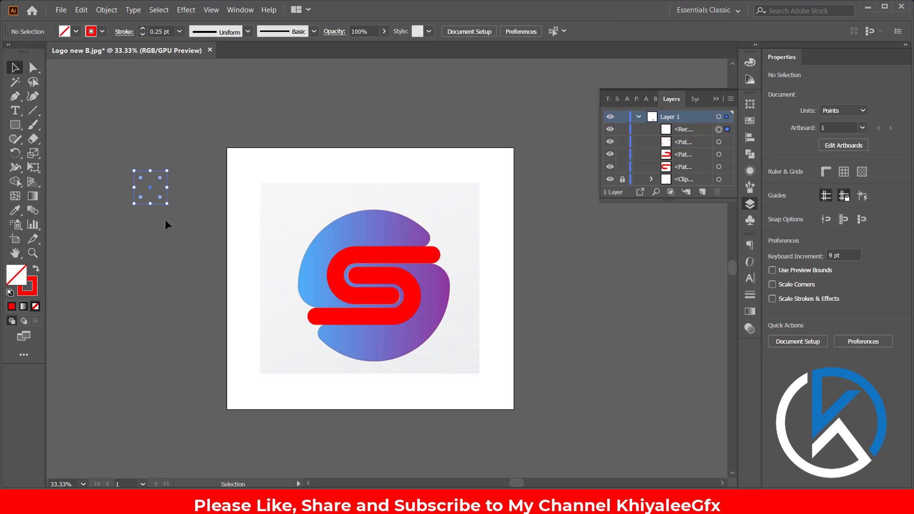
{"action": "left_click", "coordinate": [15, 210]}
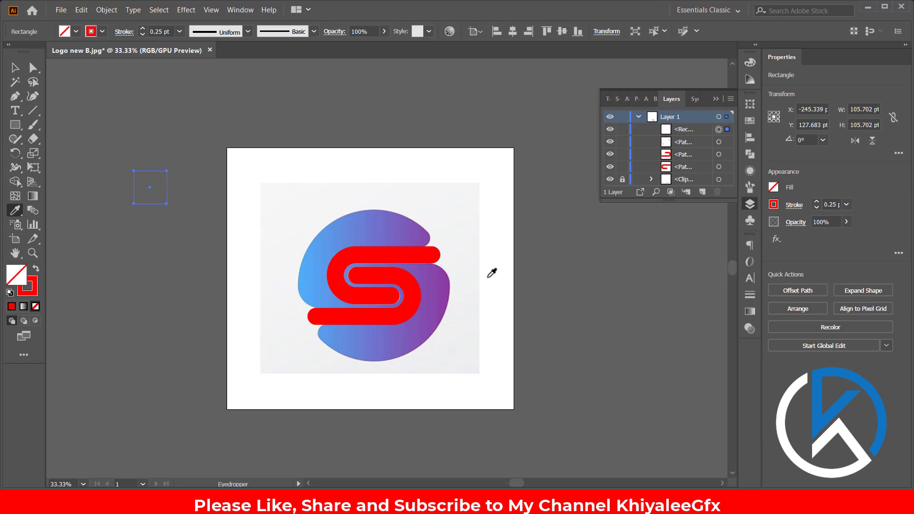
{"action": "left_click", "coordinate": [412, 245]}
{"action": "key", "text": "v"}
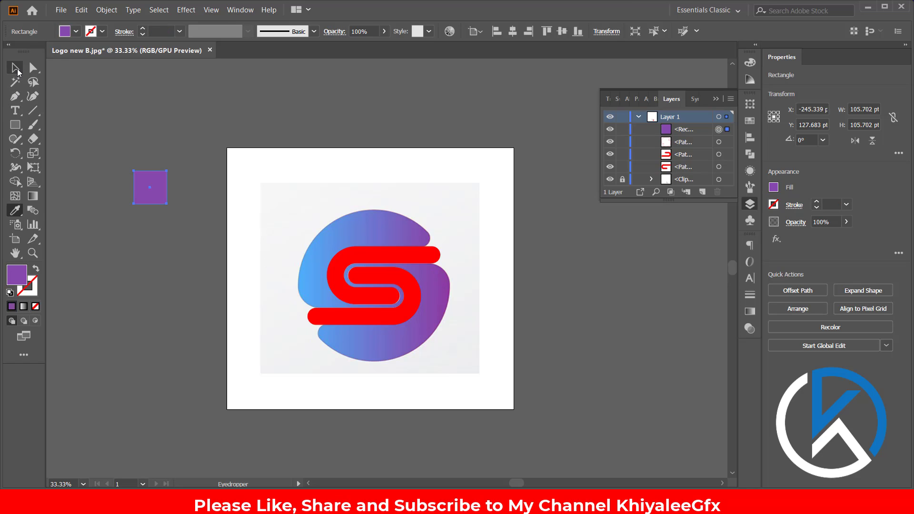
{"action": "left_click_drag", "start_coordinate": [154, 174], "coordinate": [193, 174]}
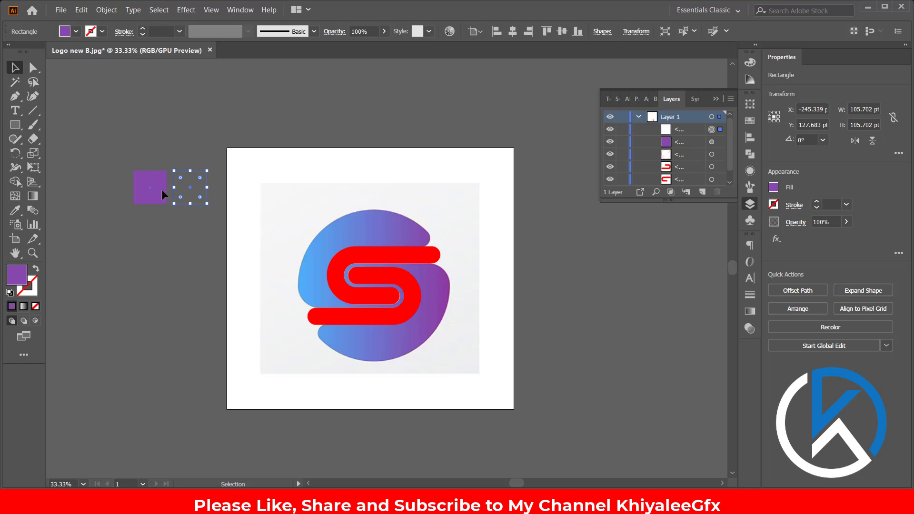
{"action": "left_click", "coordinate": [16, 210]}
{"action": "left_click", "coordinate": [307, 267]}
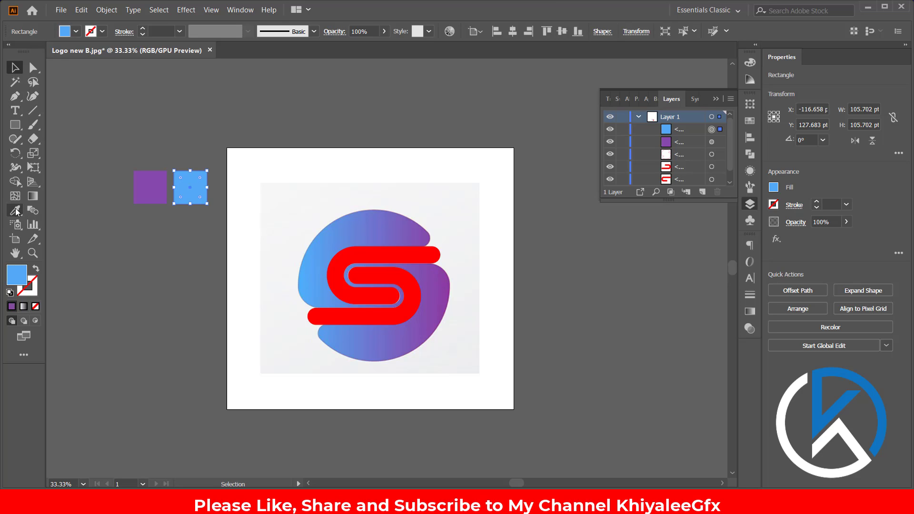
Draw a long 550 × 118 pt blue bar at the artboard's lower left.
{"action": "left_click", "coordinate": [15, 124]}
{"action": "left_click_drag", "start_coordinate": [139, 349], "coordinate": [311, 386]}
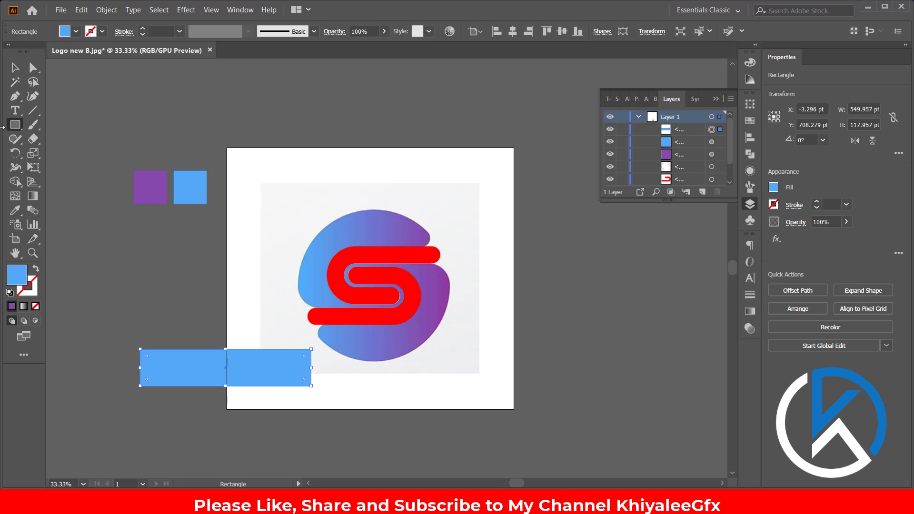
{"action": "left_click", "coordinate": [15, 67]}
{"action": "left_click", "coordinate": [152, 191]}
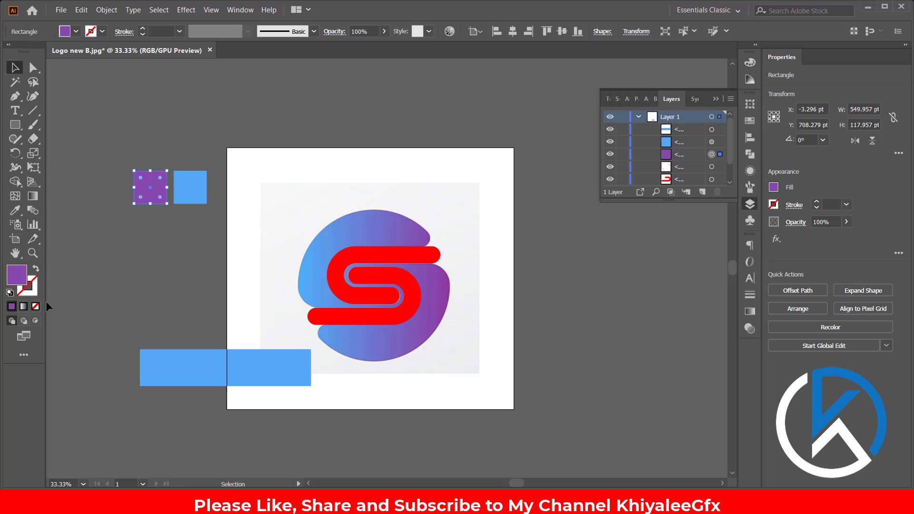
Copy the purple square's hex value 884aae, then select the long bar.
{"action": "double_click", "coordinate": [22, 279]}
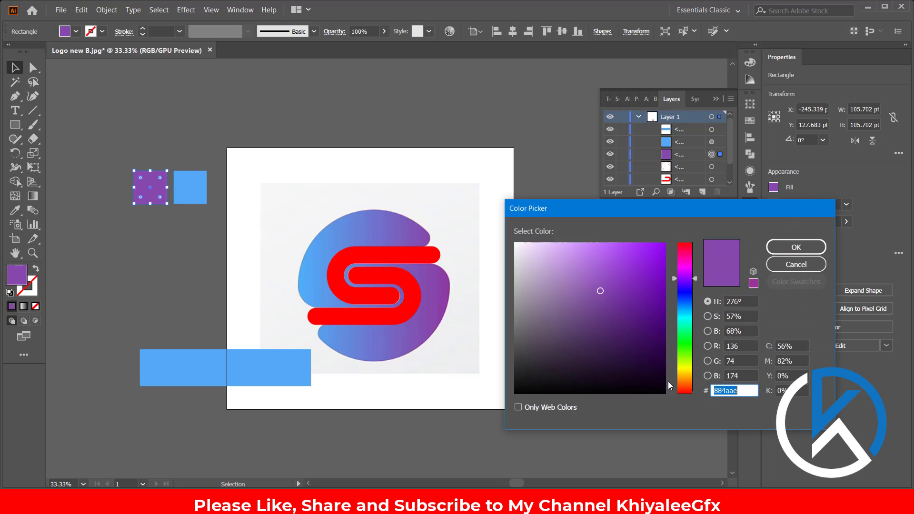
{"action": "key", "text": "ctrl+c"}
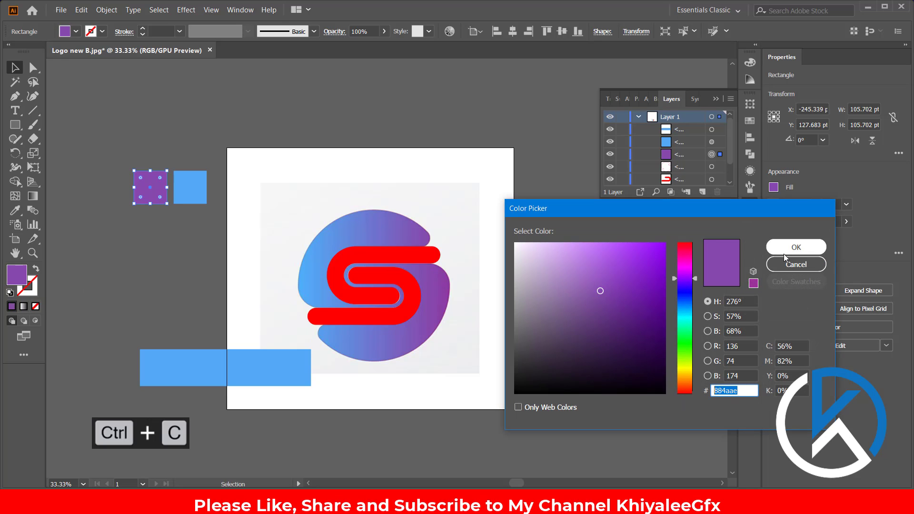
{"action": "left_click", "coordinate": [792, 248]}
{"action": "left_click", "coordinate": [269, 374]}
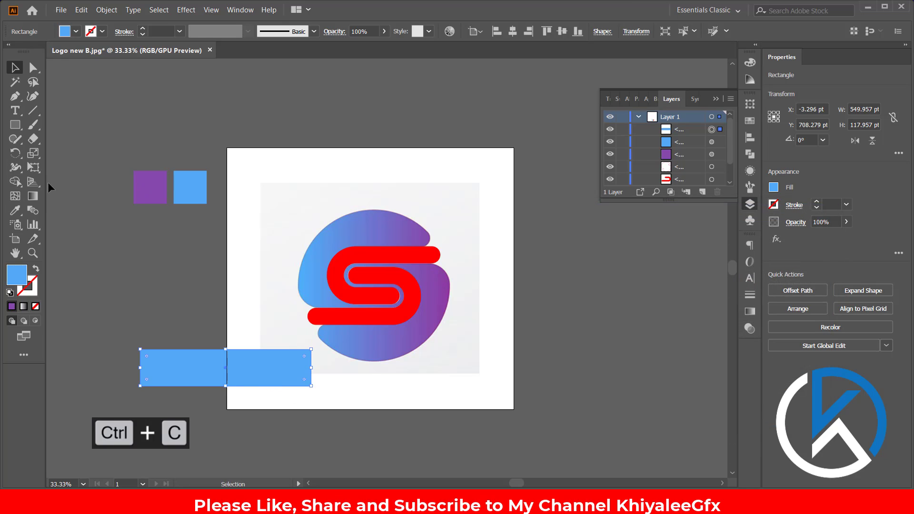
Apply a linear gradient to the bar, keeping light blue at the start stop.
{"action": "left_click", "coordinate": [32, 195]}
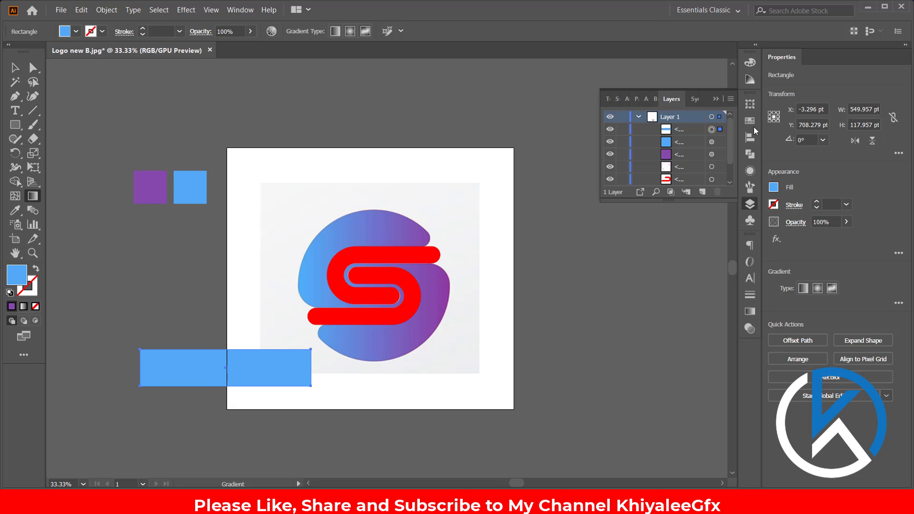
{"action": "left_click", "coordinate": [751, 311]}
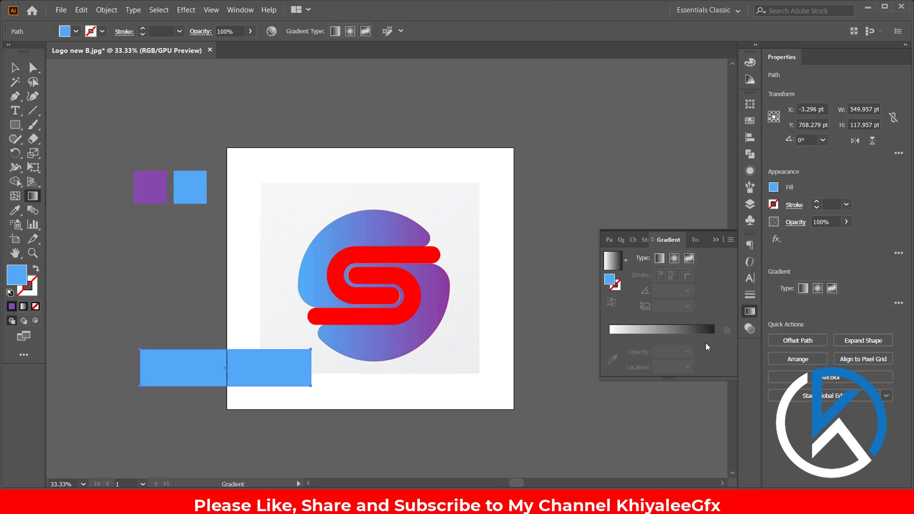
{"action": "left_click", "coordinate": [628, 336]}
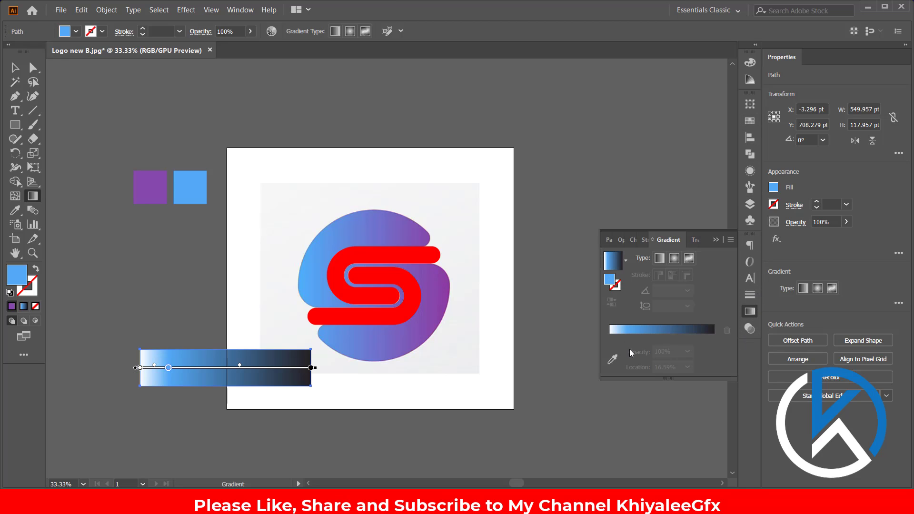
{"action": "mouse_move", "coordinate": [610, 337]}
{"action": "left_mouse_down"}
{"action": "mouse_move", "coordinate": [622, 351]}
{"action": "mouse_move", "coordinate": [609, 337]}
{"action": "left_mouse_up"}
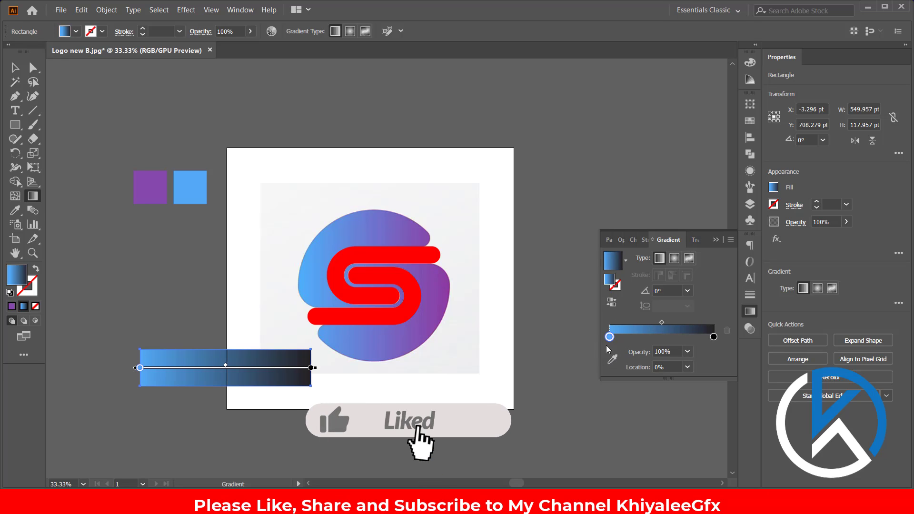
{"action": "left_click", "coordinate": [714, 337]}
Set the gradient's end stop to purple hex 884aae.
{"action": "double_click", "coordinate": [714, 339]}
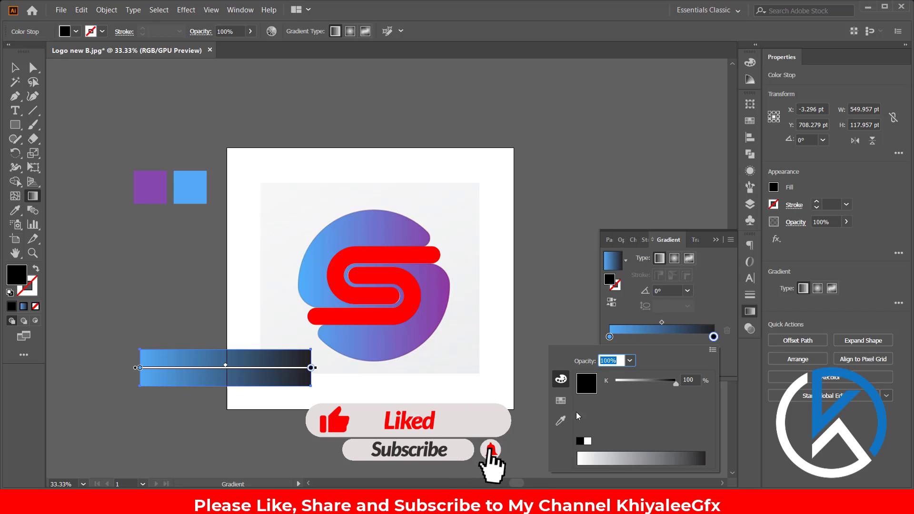
{"action": "left_click", "coordinate": [560, 421]}
{"action": "left_click", "coordinate": [158, 189]}
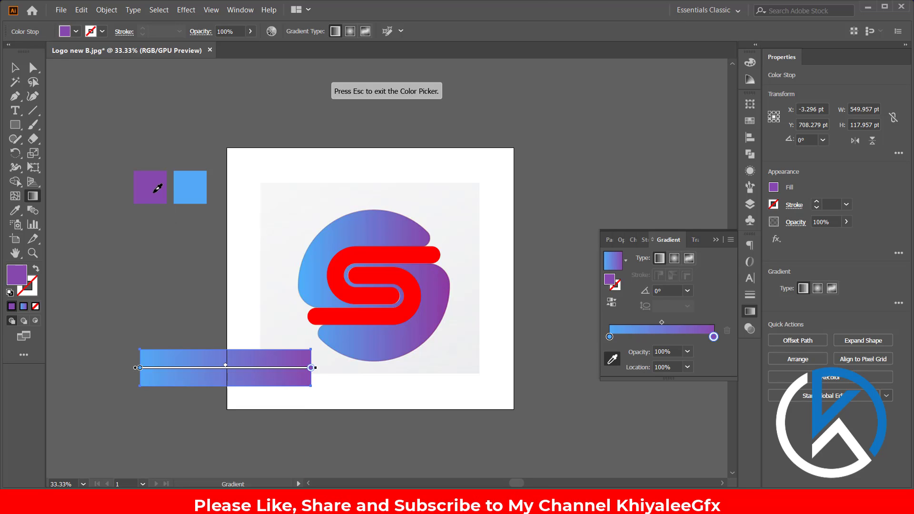
{"action": "double_click", "coordinate": [714, 337]}
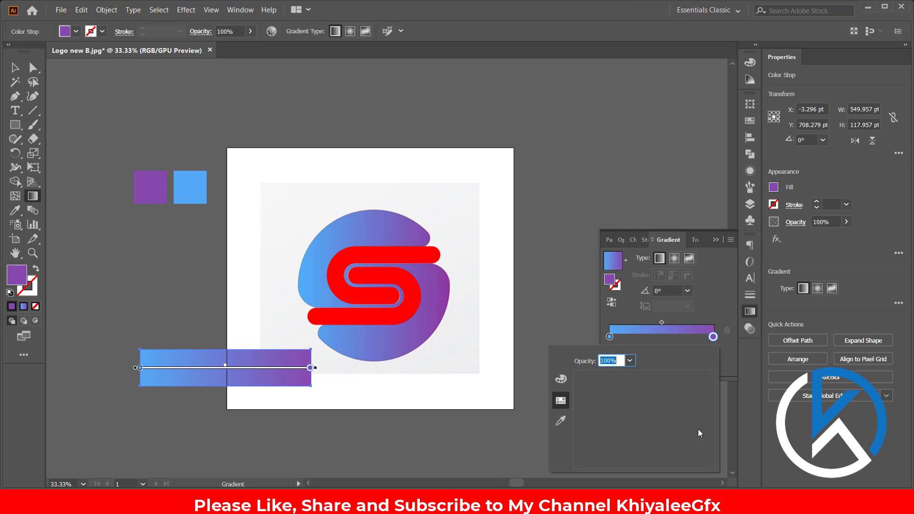
{"action": "left_click", "coordinate": [560, 378]}
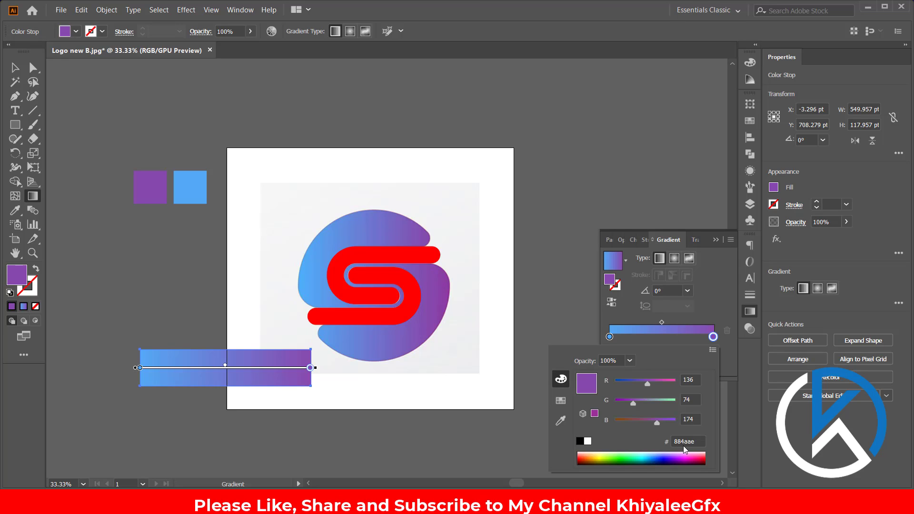
{"action": "key", "text": "ctrl+v"}
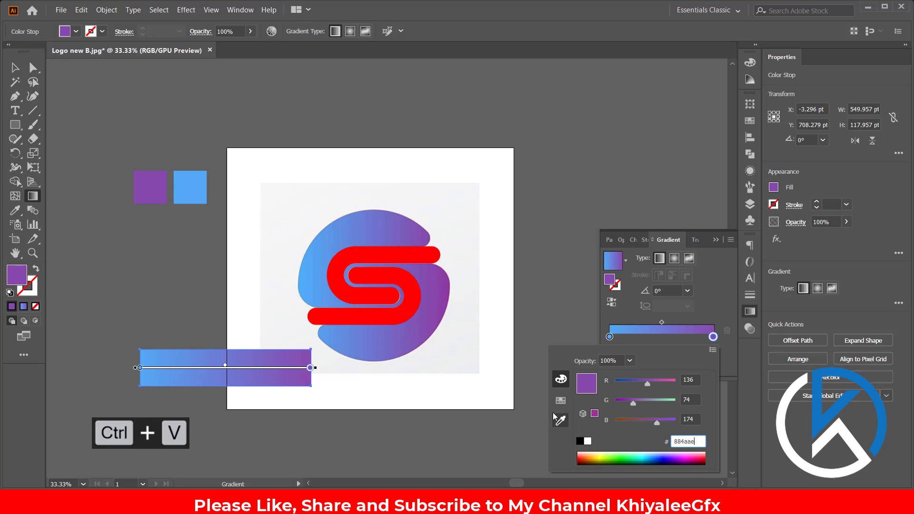
{"action": "key", "text": "Return"}
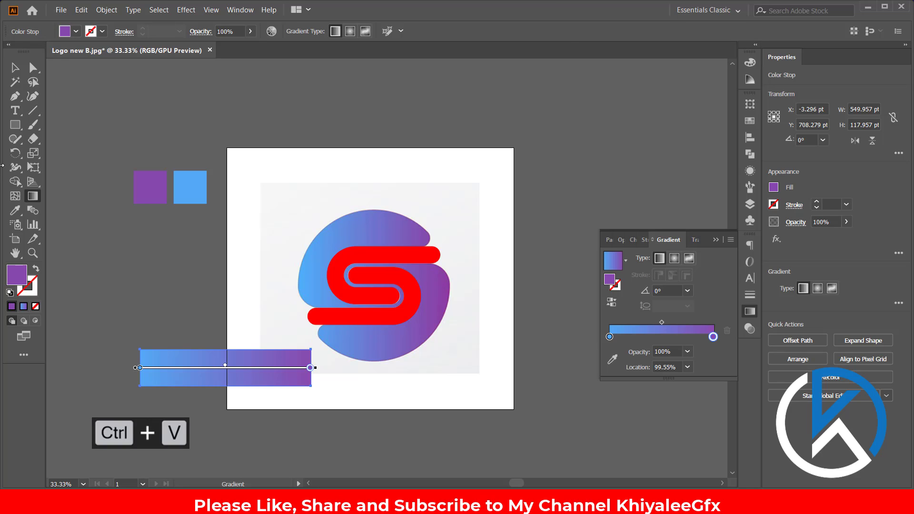
{"action": "left_click", "coordinate": [15, 68]}
Move the gradient bar down and eyedrop its gradient onto the circle.
{"action": "left_click_drag", "start_coordinate": [245, 362], "coordinate": [370, 404]}
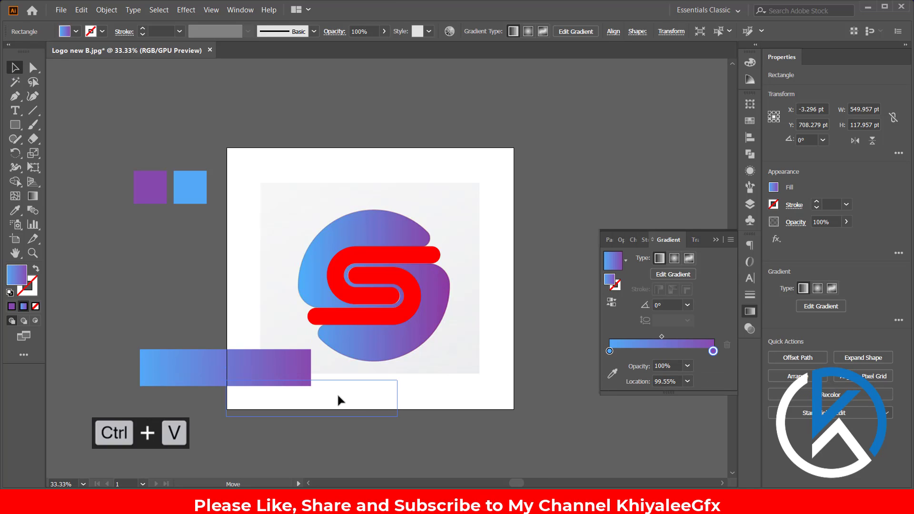
{"action": "left_click", "coordinate": [349, 358]}
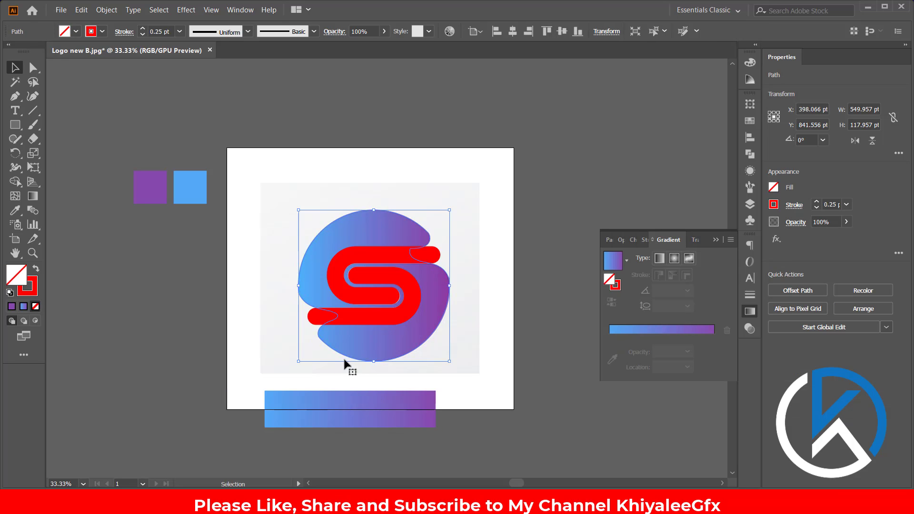
{"action": "key", "text": "i"}
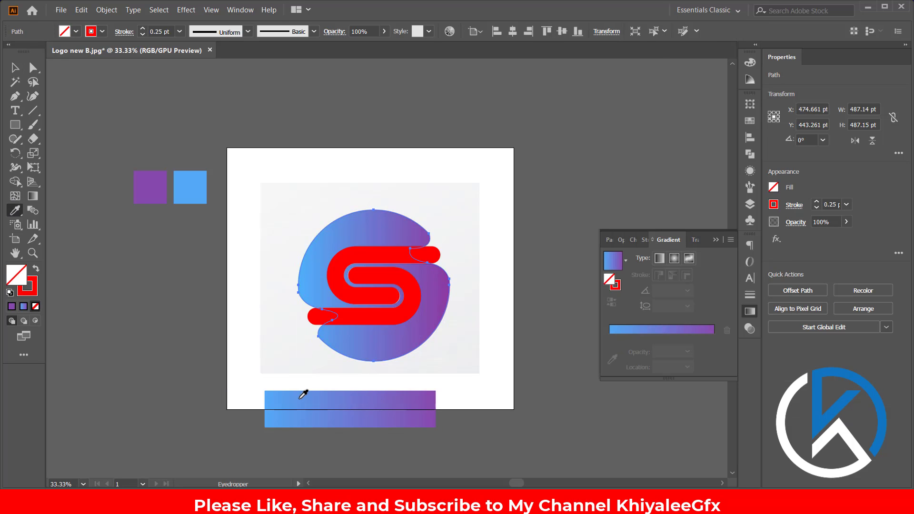
{"action": "left_click", "coordinate": [293, 394]}
Pull the circle gradient's purple end inward to 82.86%.
{"action": "left_click", "coordinate": [15, 67]}
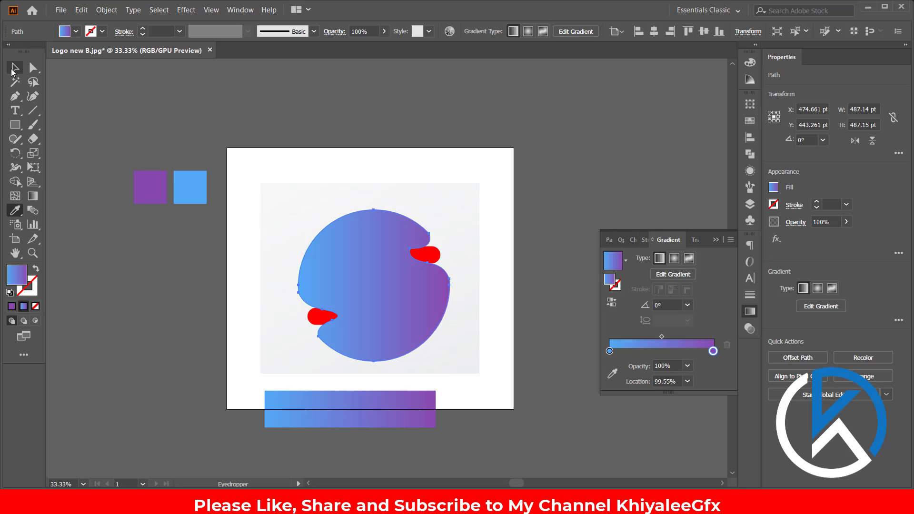
{"action": "left_click", "coordinate": [32, 196]}
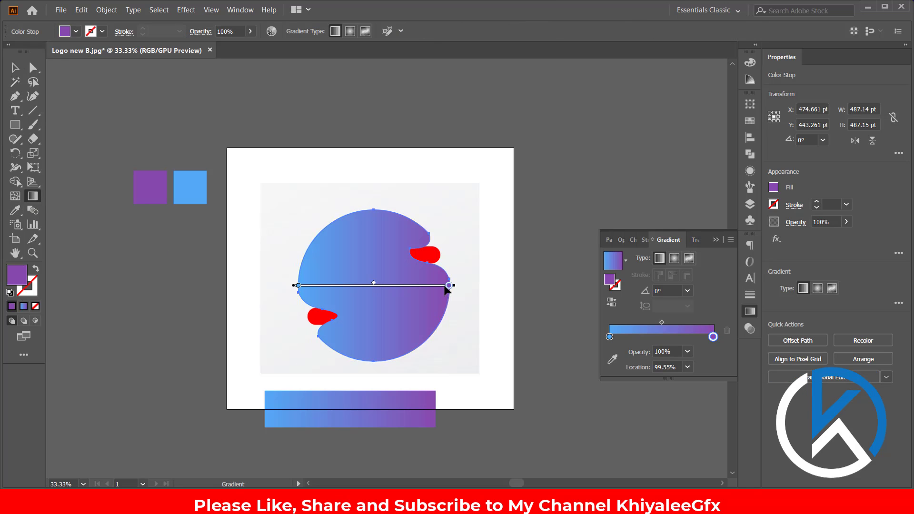
{"action": "left_click_drag", "start_coordinate": [449, 286], "coordinate": [423, 286]}
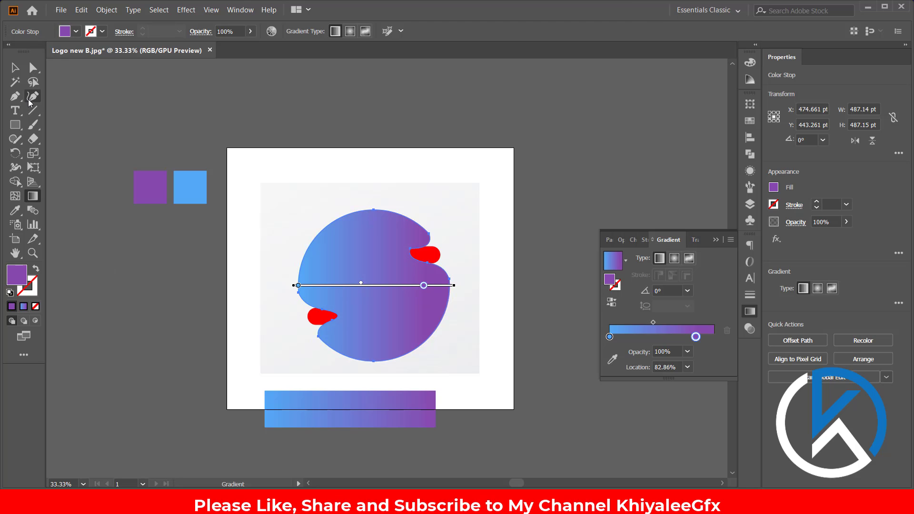
Delete the two sample gradient rectangles.
{"action": "left_click", "coordinate": [15, 67]}
{"action": "left_click", "coordinate": [384, 416]}
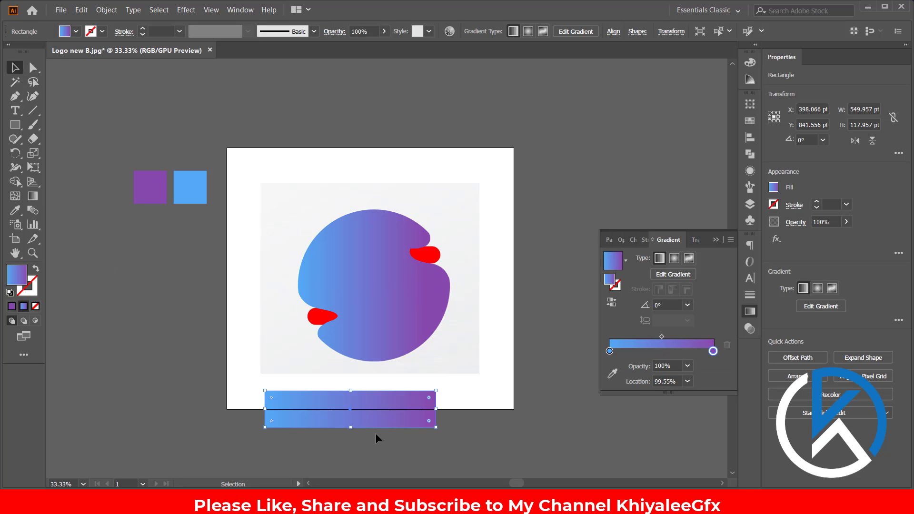
{"action": "key", "text": "Delete"}
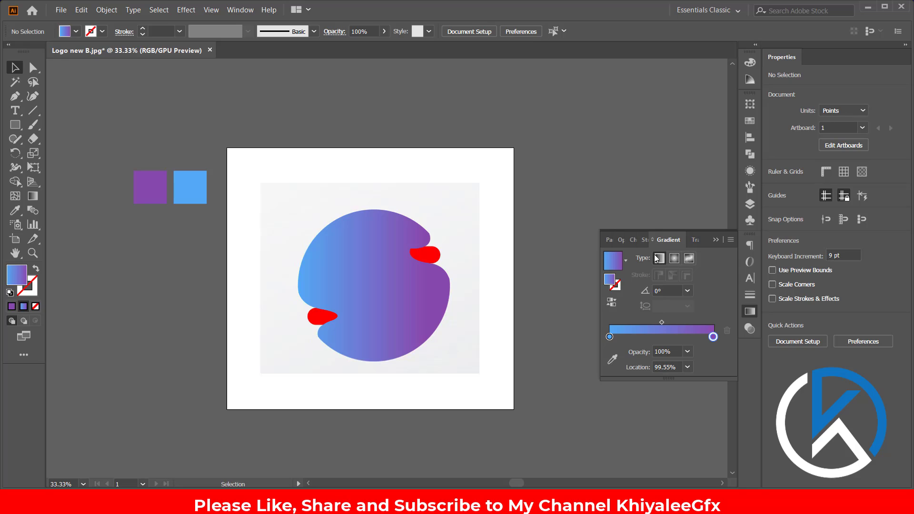
Hide the grey reference image layer in the Layers panel and right-click the gradient circle.
{"action": "left_click", "coordinate": [751, 204]}
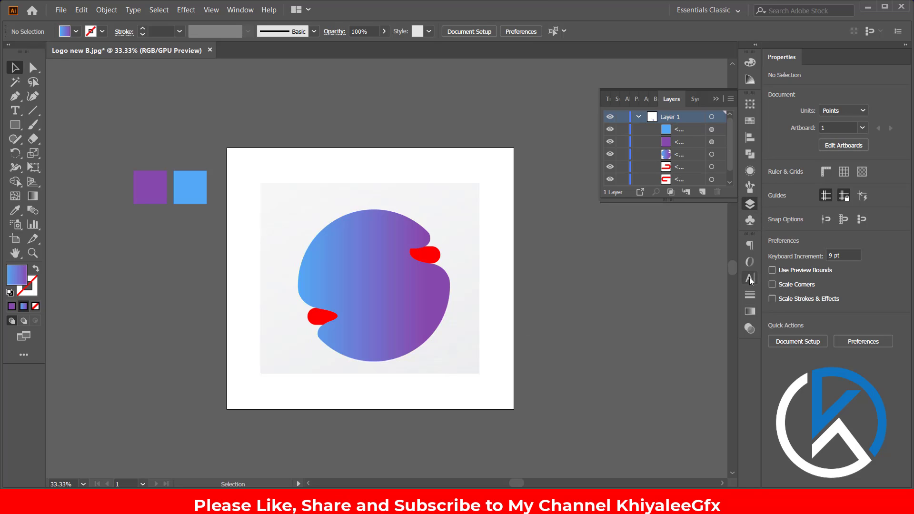
{"action": "scroll", "coordinate": [730, 136], "scroll_direction": "down", "scroll_amount": 1}
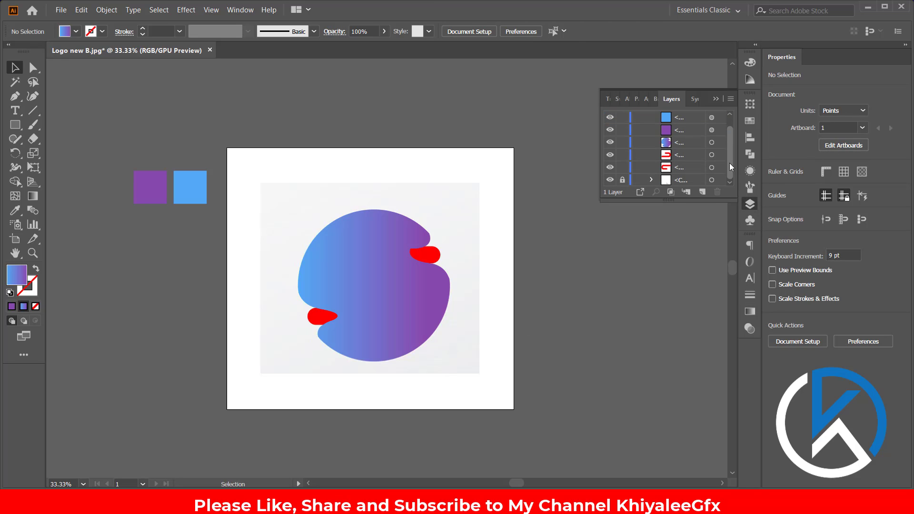
{"action": "left_click", "coordinate": [622, 180]}
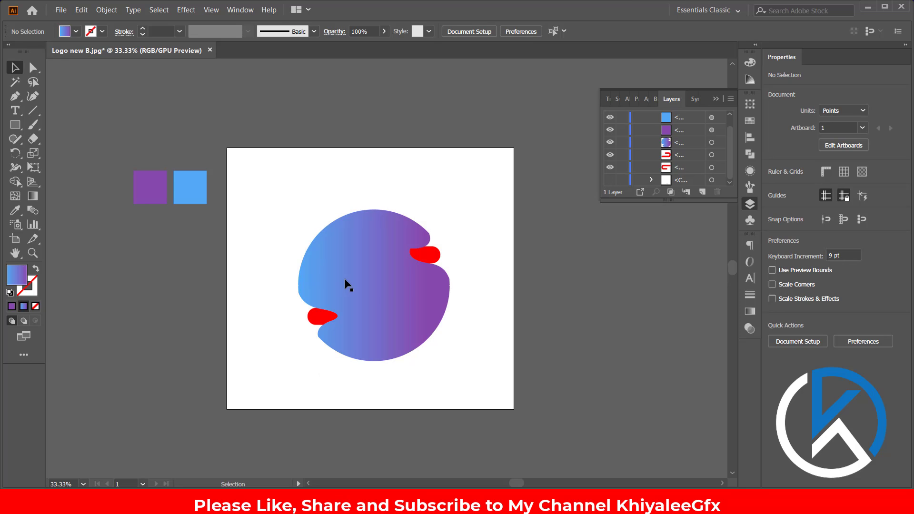
{"action": "left_click", "coordinate": [430, 259]}
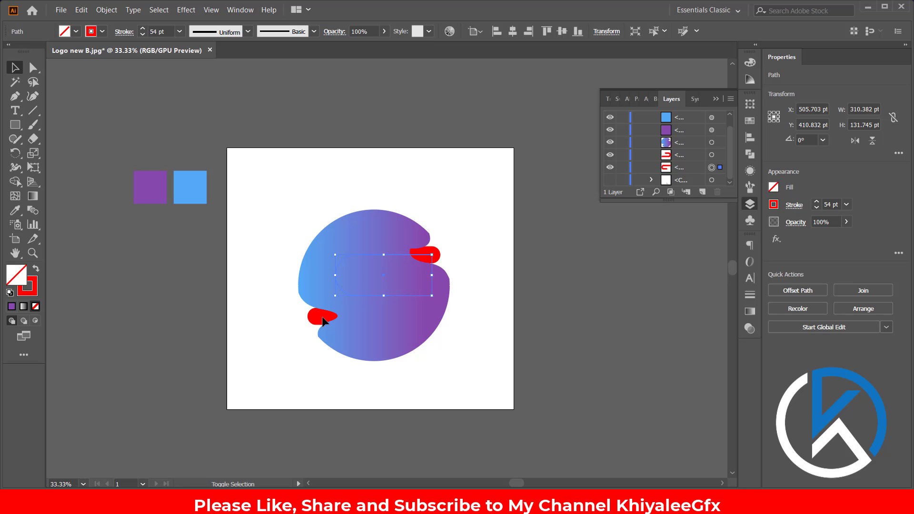
{"action": "left_click", "coordinate": [404, 332]}
{"action": "right_click", "coordinate": [413, 331]}
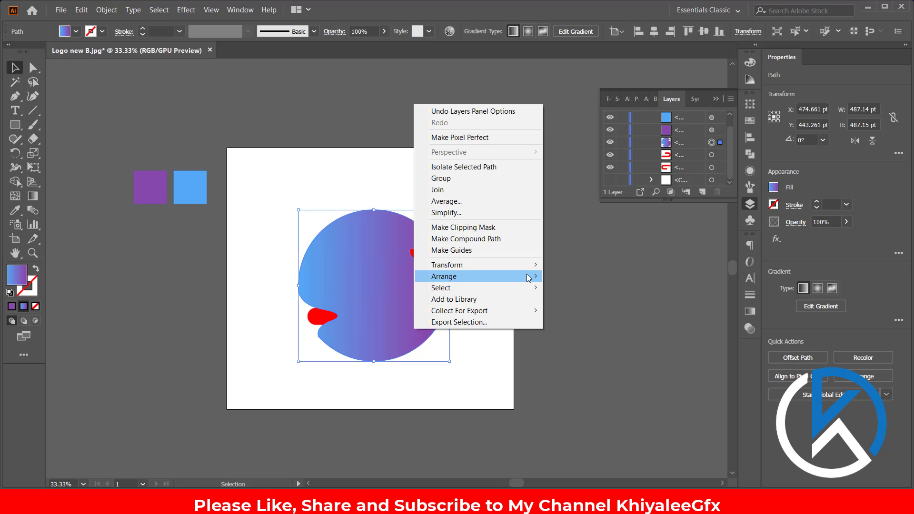
Send the gradient circle to the back and select both S stroke paths.
{"action": "left_click", "coordinate": [583, 310]}
{"action": "left_click", "coordinate": [481, 314]}
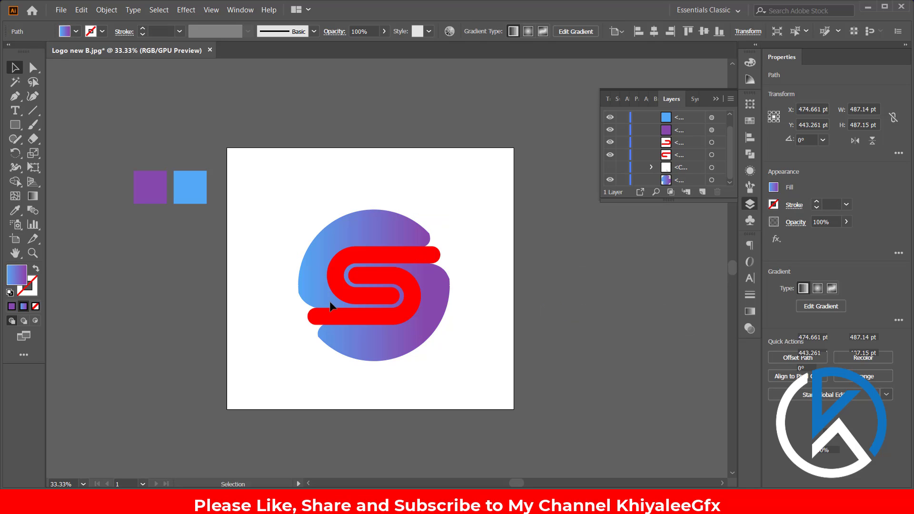
{"action": "left_click", "coordinate": [344, 292]}
{"action": "left_click", "coordinate": [344, 293], "text": "shift"}
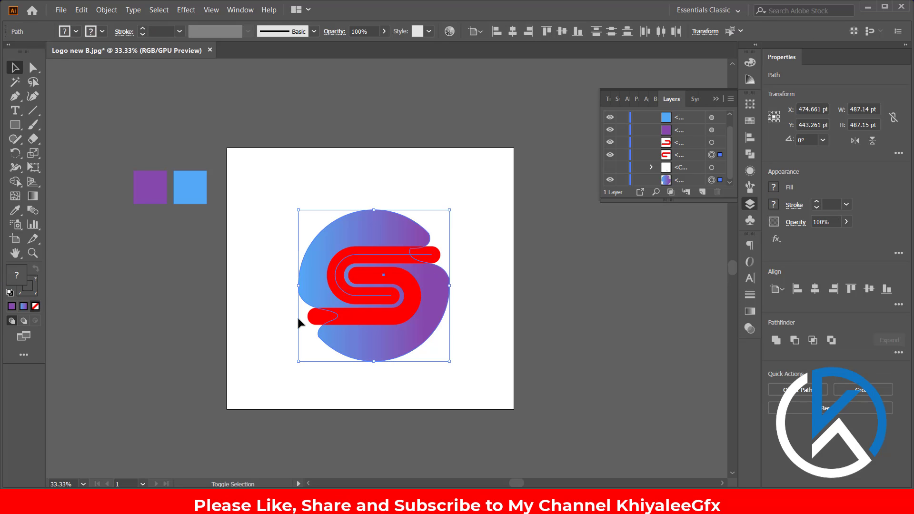
{"action": "left_click", "coordinate": [321, 319]}
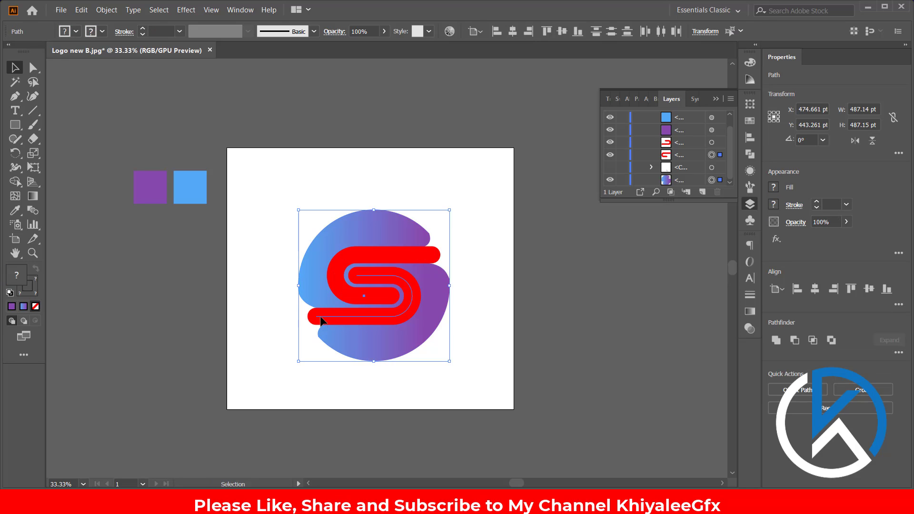
{"action": "left_click", "coordinate": [369, 254], "text": "shift"}
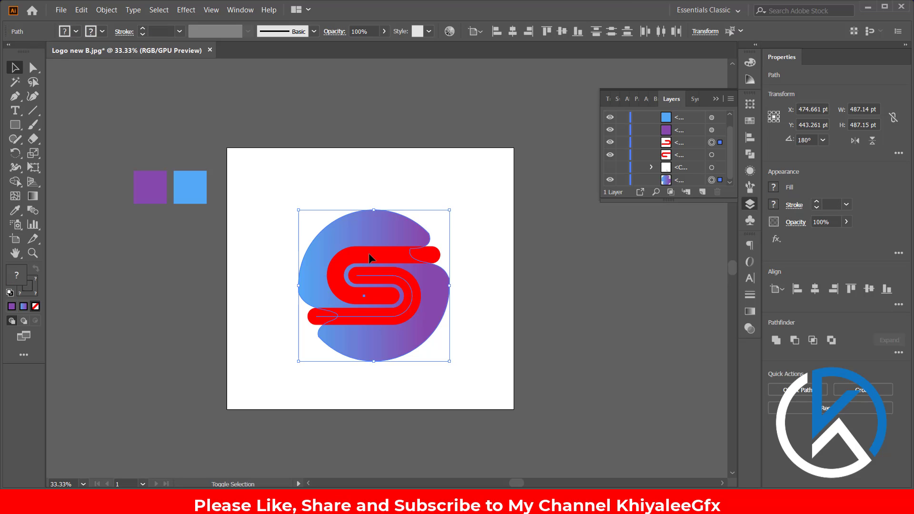
{"action": "left_click", "coordinate": [433, 260], "text": "shift"}
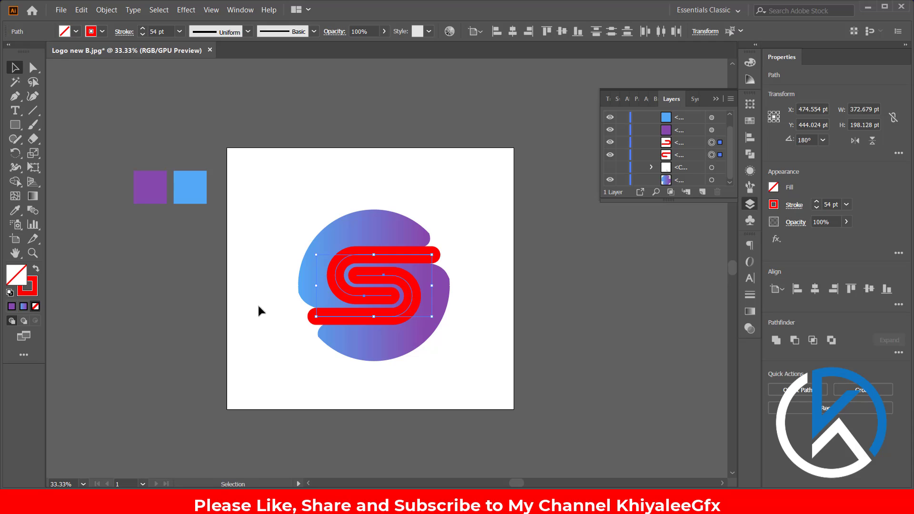
Change the S strokes' colour to white ffffff.
{"action": "left_click", "coordinate": [104, 35]}
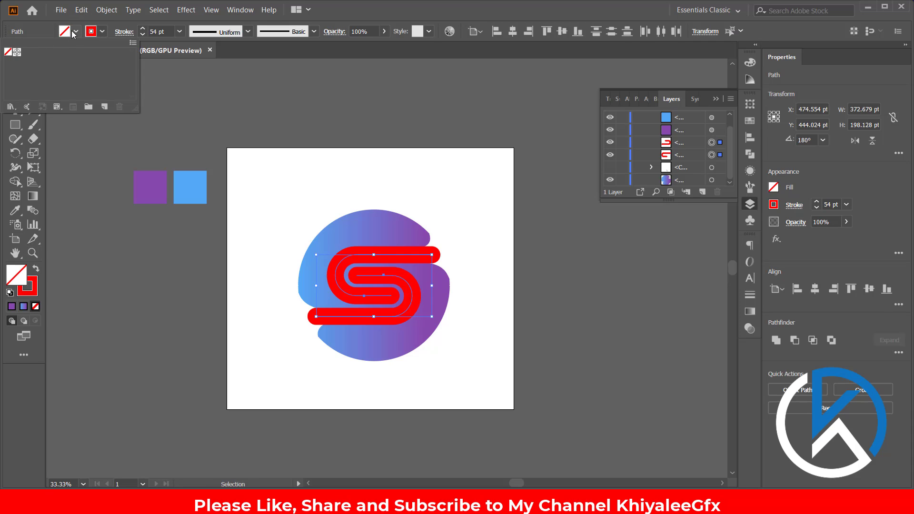
{"action": "double_click", "coordinate": [29, 286]}
{"action": "type", "text": "ffffff"}
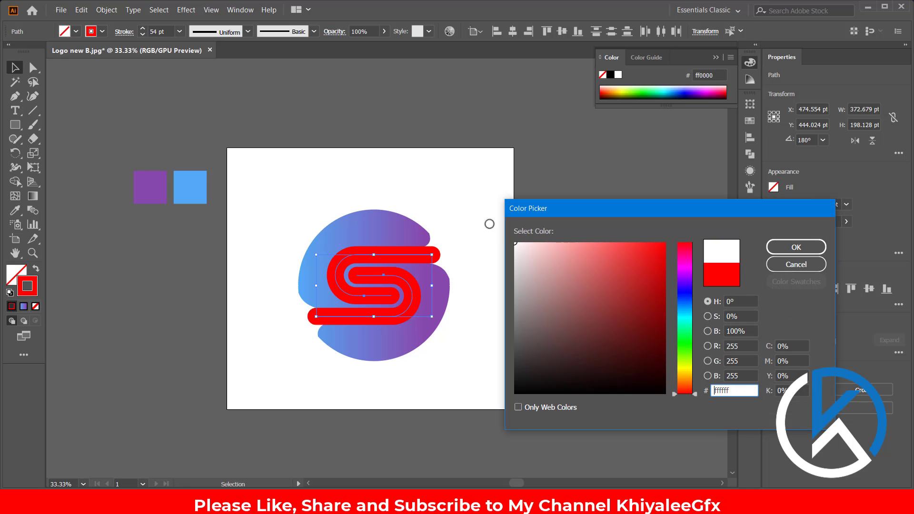
{"action": "left_click", "coordinate": [796, 247]}
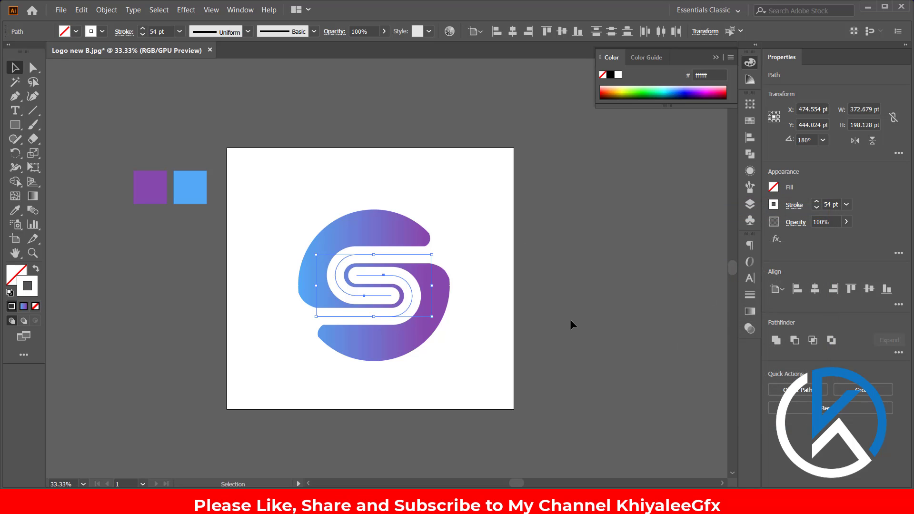
{"action": "left_click", "coordinate": [571, 321]}
Zoom in and inspect the S paths' anchors with Direct Selection.
{"action": "key", "text": "z"}
{"action": "left_click", "coordinate": [408, 298]}
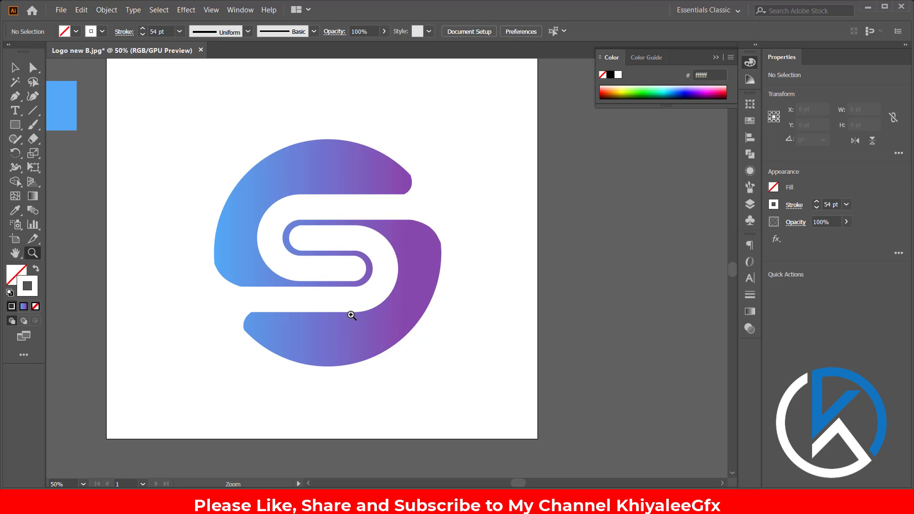
{"action": "left_click", "coordinate": [351, 312]}
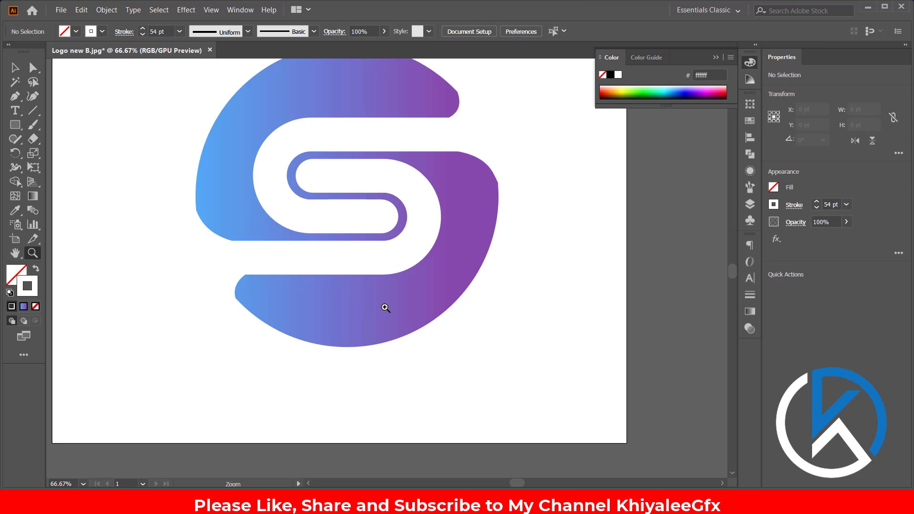
{"action": "left_click", "coordinate": [33, 67]}
{"action": "left_click", "coordinate": [250, 288]}
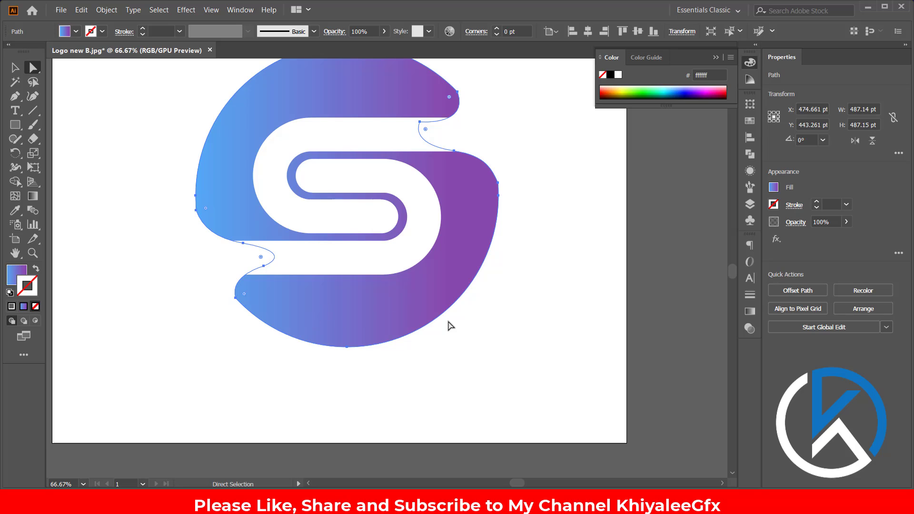
{"action": "key", "text": "ctrl+minus"}
{"action": "key", "text": "ctrl+minus"}
{"action": "key", "text": "ctrl+minus"}
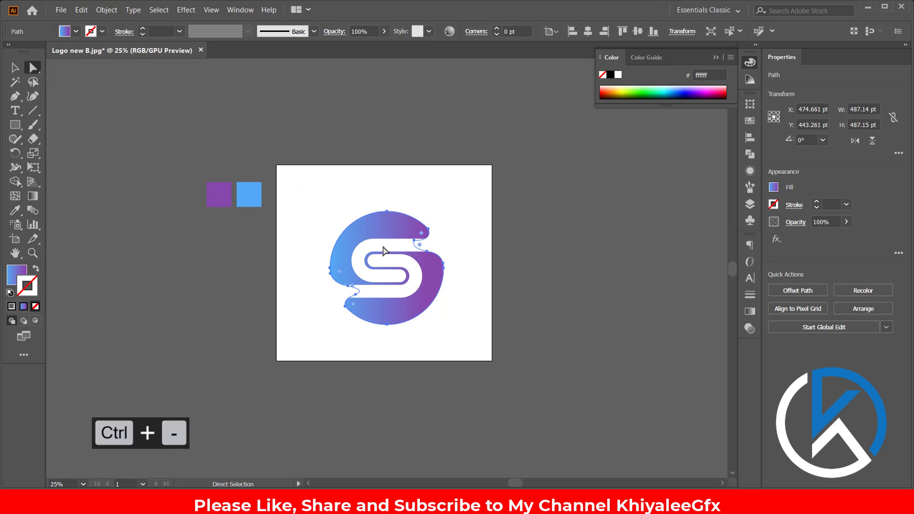
{"action": "left_click", "coordinate": [385, 263]}
{"action": "left_click", "coordinate": [387, 285], "text": "shift"}
{"action": "left_click", "coordinate": [16, 82]}
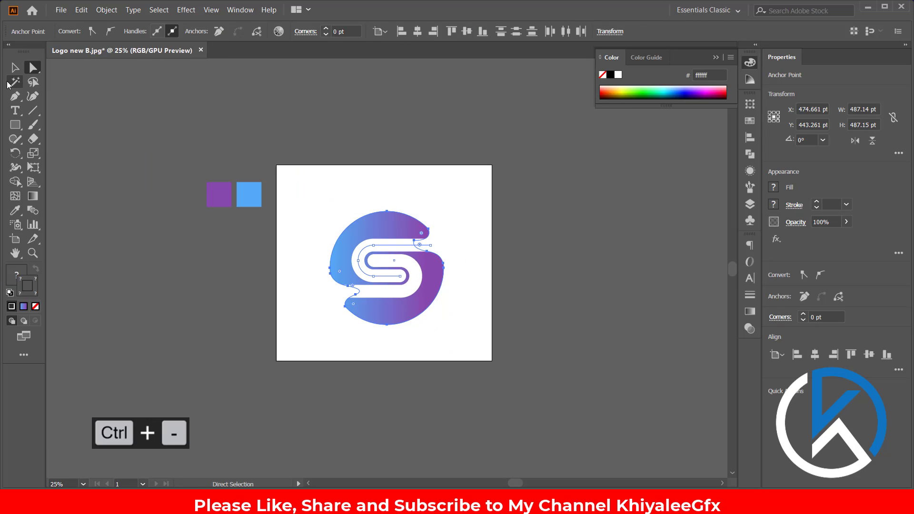
{"action": "key", "text": "v"}
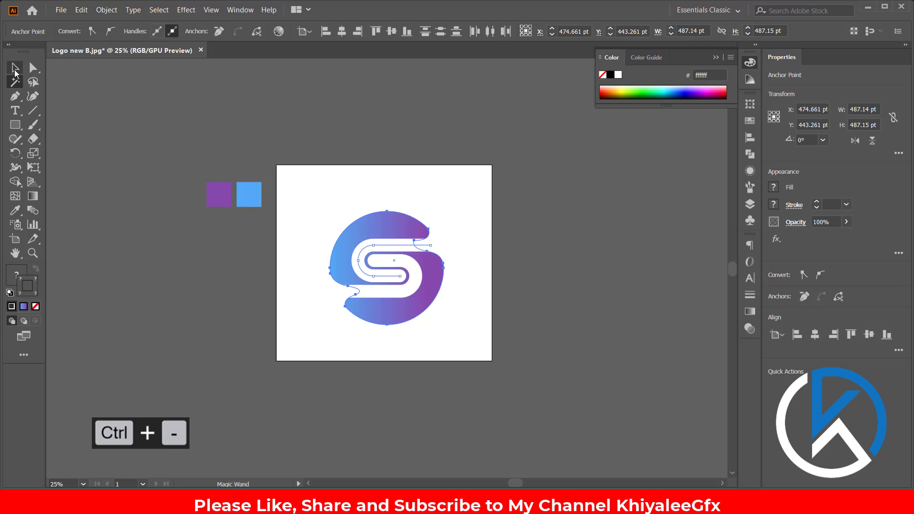
{"action": "left_click", "coordinate": [266, 173]}
Alt-drag a duplicate of the whole S logo to the right of the artboard.
{"action": "left_click_drag", "start_coordinate": [307, 181], "coordinate": [558, 416]}
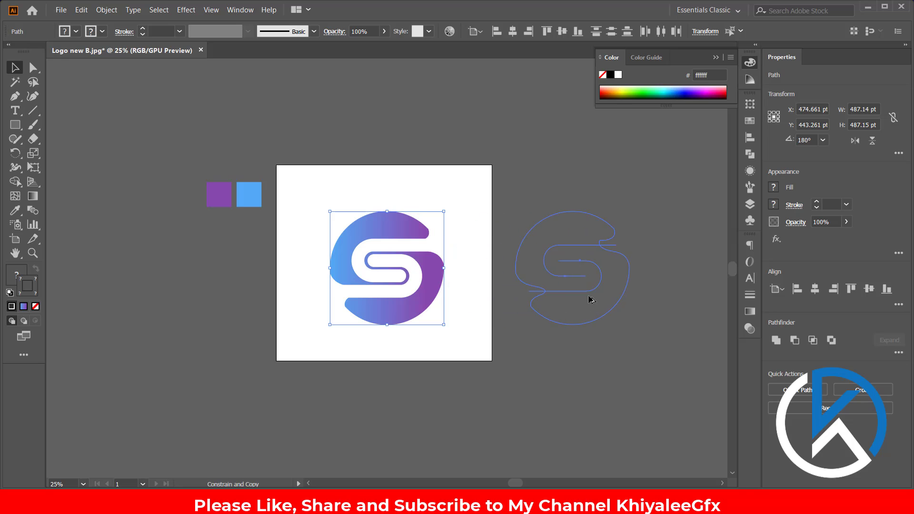
{"action": "left_click_drag", "start_coordinate": [402, 288], "coordinate": [587, 288]}
{"action": "left_click", "coordinate": [387, 312]}
{"action": "left_click", "coordinate": [410, 265]}
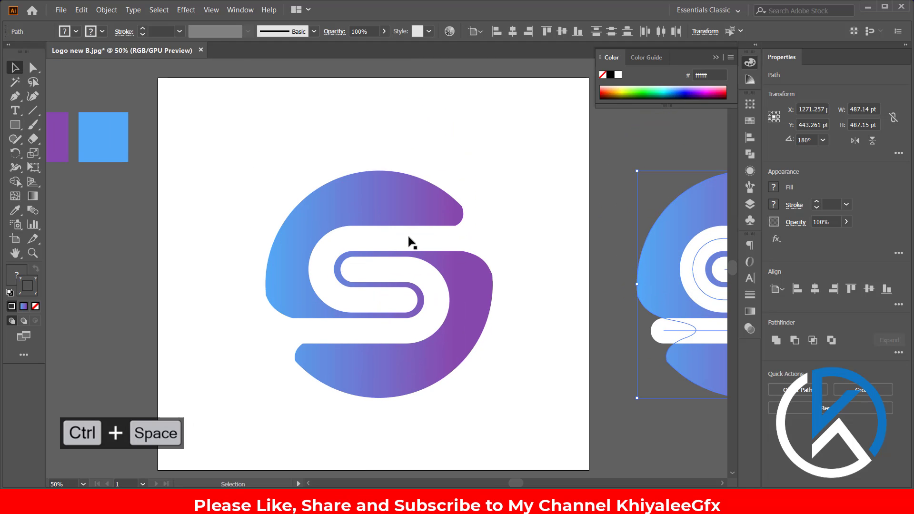
Select and drag parts of the original S around its lower-left notch.
{"action": "left_click", "coordinate": [407, 242]}
{"action": "left_click", "coordinate": [474, 244]}
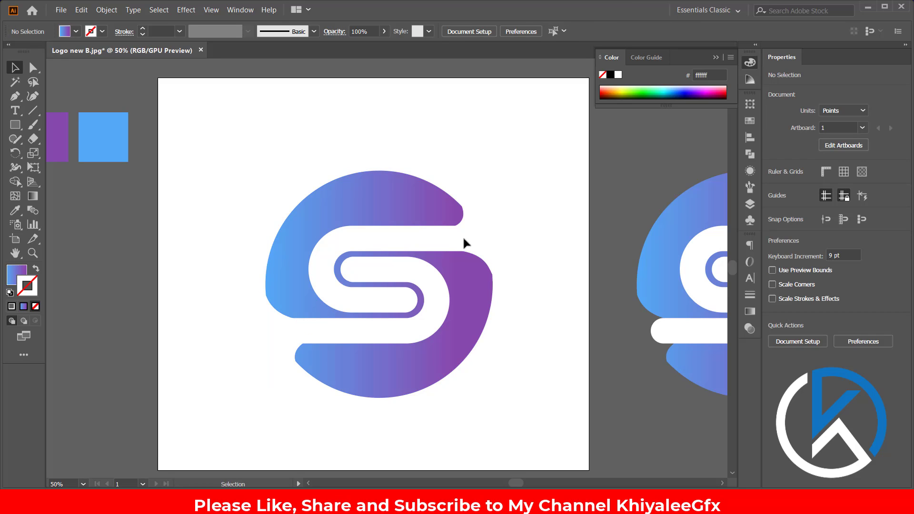
{"action": "left_click_drag", "start_coordinate": [510, 227], "coordinate": [452, 244]}
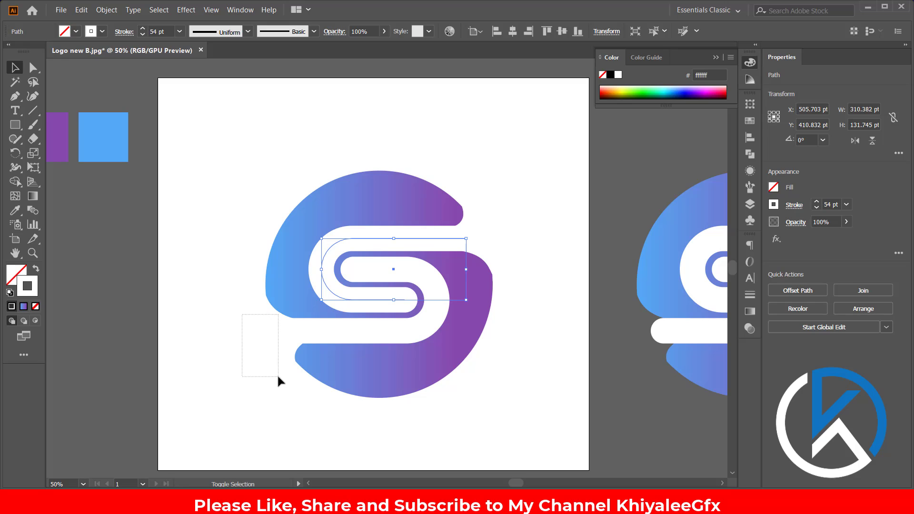
{"action": "left_click_drag", "start_coordinate": [267, 344], "coordinate": [276, 373]}
{"action": "mouse_move", "coordinate": [263, 325]}
{"action": "left_mouse_down"}
{"action": "mouse_move", "coordinate": [289, 344]}
{"action": "mouse_move", "coordinate": [356, 340]}
{"action": "left_mouse_up"}
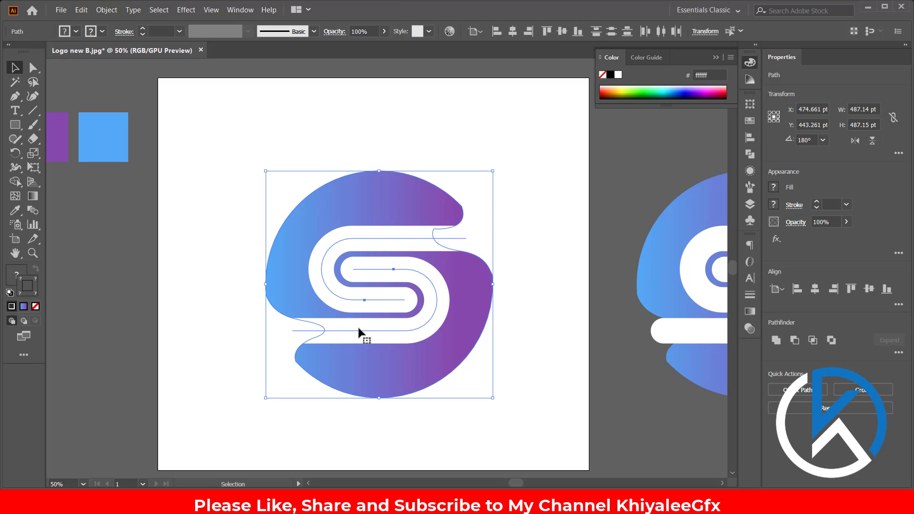
Expand the white S stroke into filled shapes via Object > Expand.
{"action": "left_click", "coordinate": [391, 333]}
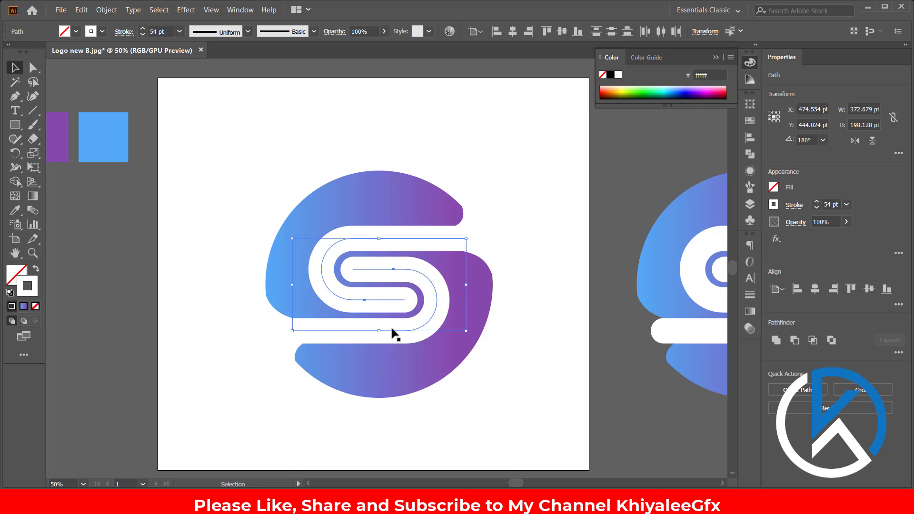
{"action": "left_click", "coordinate": [106, 10]}
{"action": "left_click", "coordinate": [122, 132]}
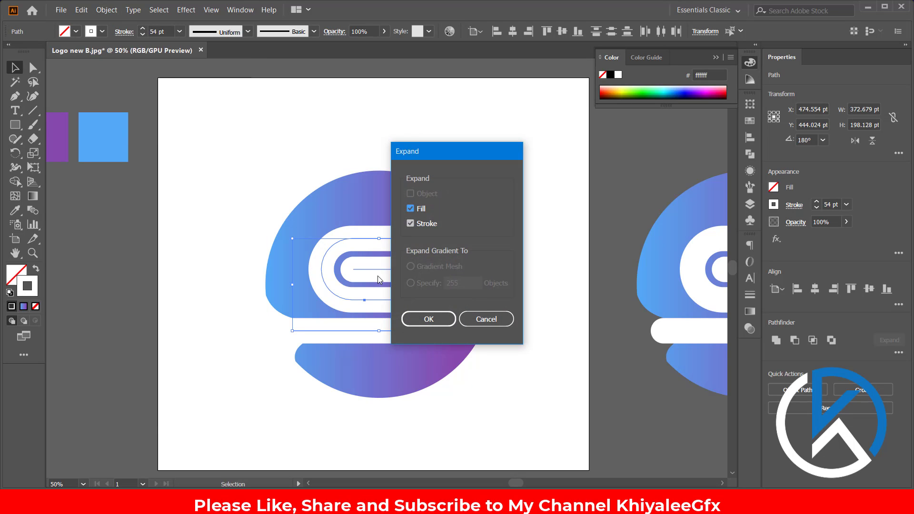
{"action": "left_click", "coordinate": [438, 316]}
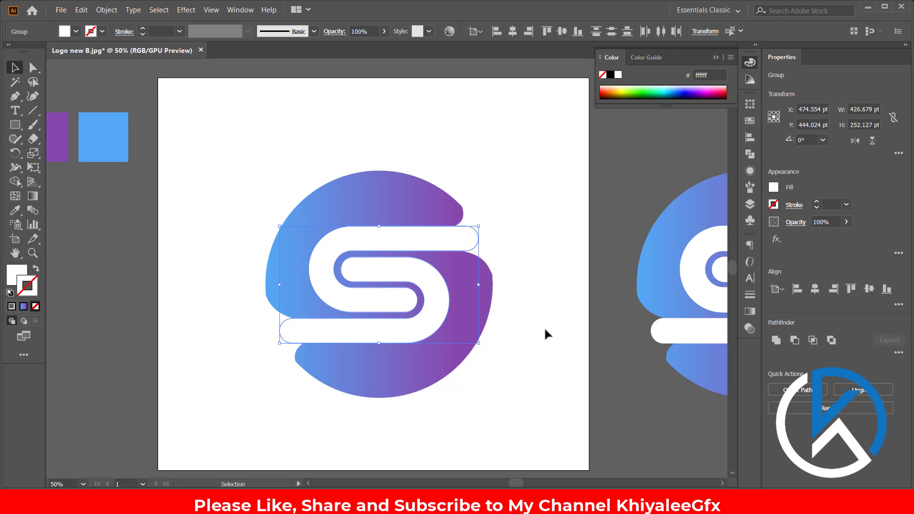
Delete the S and blob regions with Shape Builder, then centre the logo in view.
{"action": "left_click", "coordinate": [416, 370], "text": "shift"}
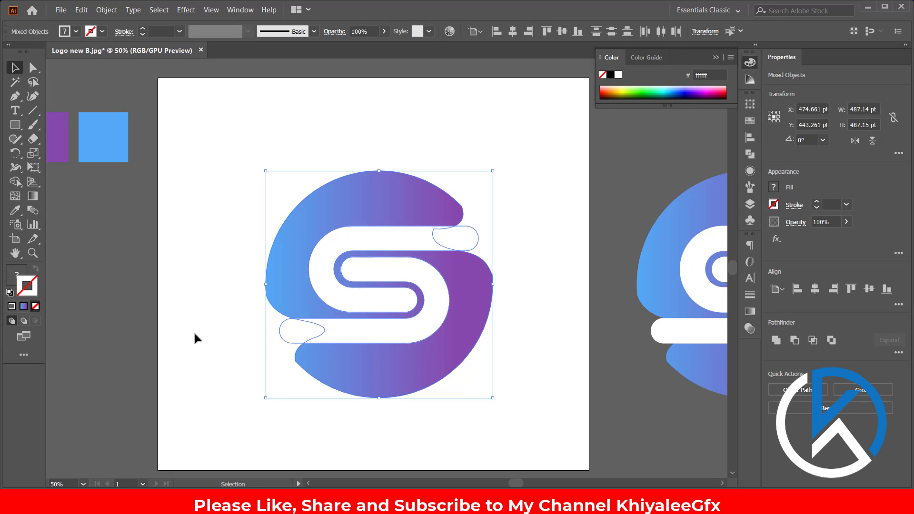
{"action": "left_click", "coordinate": [14, 181]}
{"action": "left_click_drag", "start_coordinate": [343, 332], "coordinate": [284, 336]}
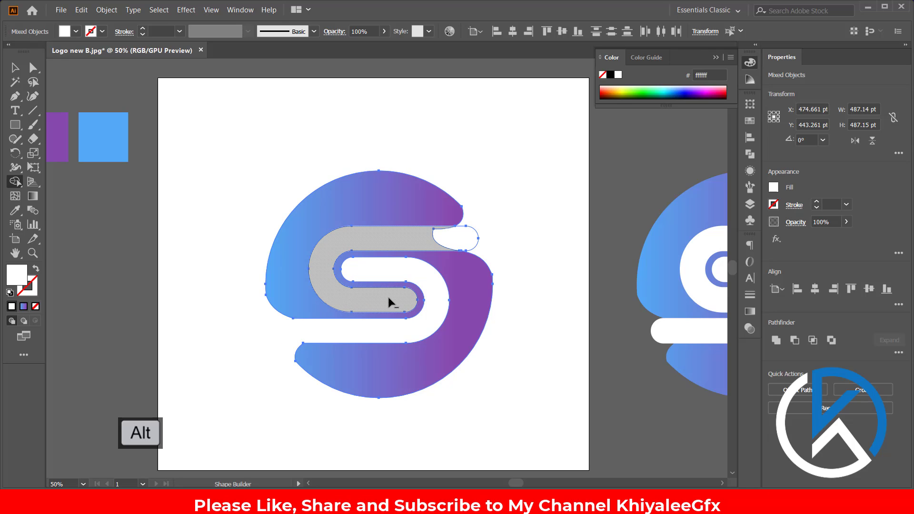
{"action": "left_click_drag", "start_coordinate": [424, 238], "coordinate": [495, 240]}
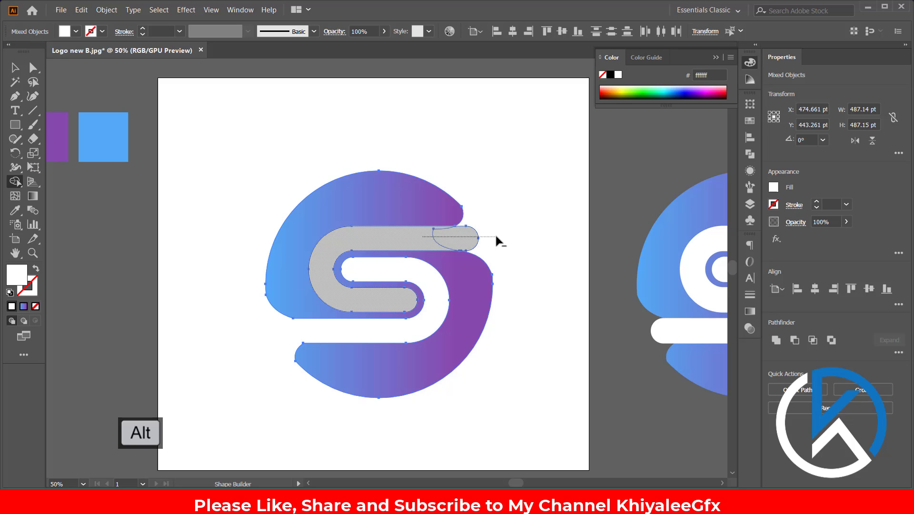
{"action": "key", "text": "v"}
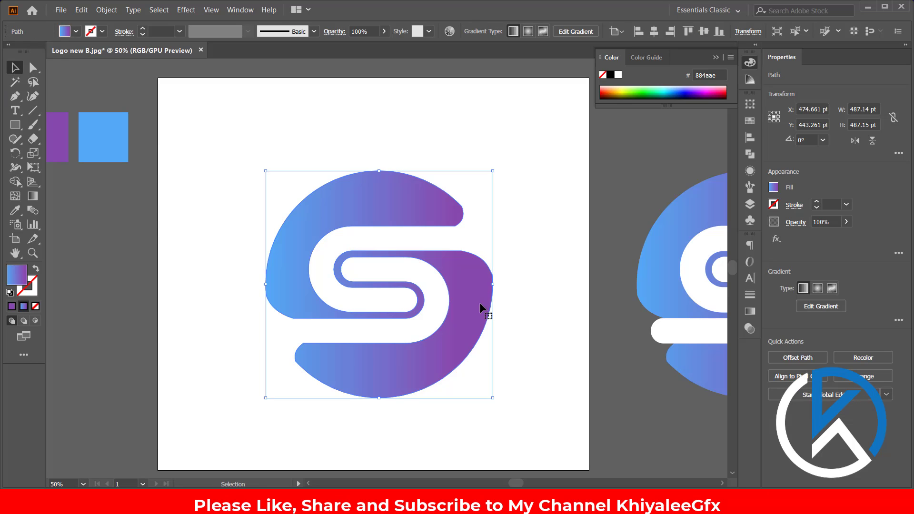
{"action": "mouse_move", "coordinate": [479, 304]}
{"action": "left_mouse_down"}
{"action": "mouse_move", "coordinate": [175, 321]}
{"action": "mouse_move", "coordinate": [577, 286]}
{"action": "mouse_move", "coordinate": [227, 276]}
{"action": "mouse_move", "coordinate": [529, 234]}
{"action": "left_mouse_up"}
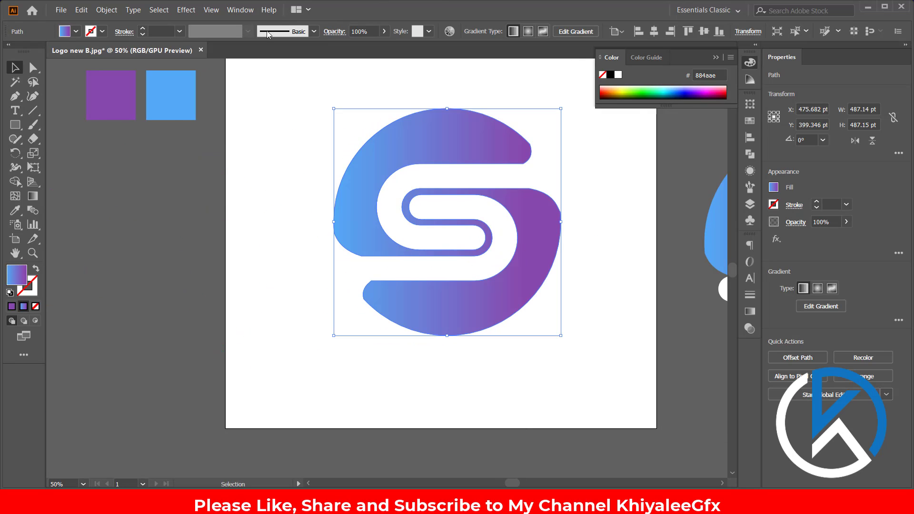
Round the right arm's top corner by dragging its live-corner widget.
{"action": "key", "text": "z"}
{"action": "left_click", "coordinate": [557, 194]}
{"action": "left_click", "coordinate": [347, 322]}
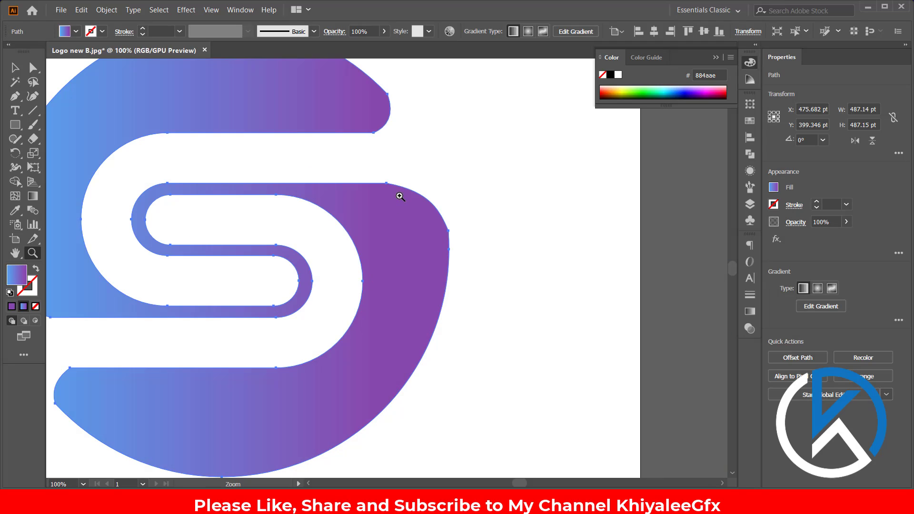
{"action": "left_click", "coordinate": [30, 69]}
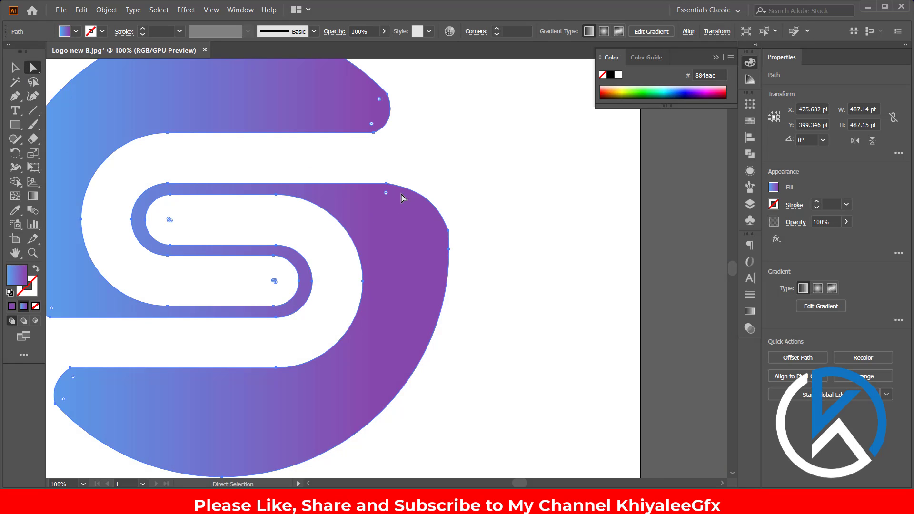
{"action": "left_click", "coordinate": [386, 184]}
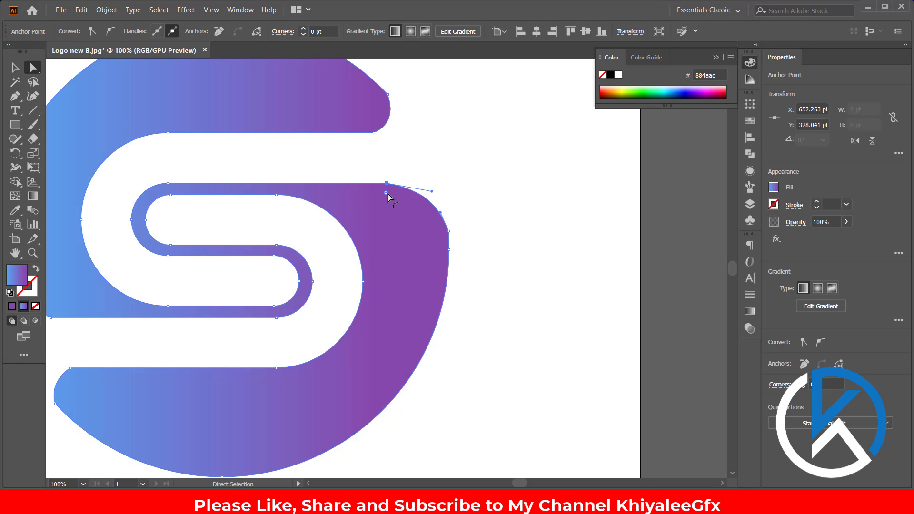
{"action": "left_click_drag", "start_coordinate": [387, 193], "coordinate": [399, 220]}
Zoom in on the S's right edge, inspect its anchor, then select the S path.
{"action": "left_click", "coordinate": [429, 237]}
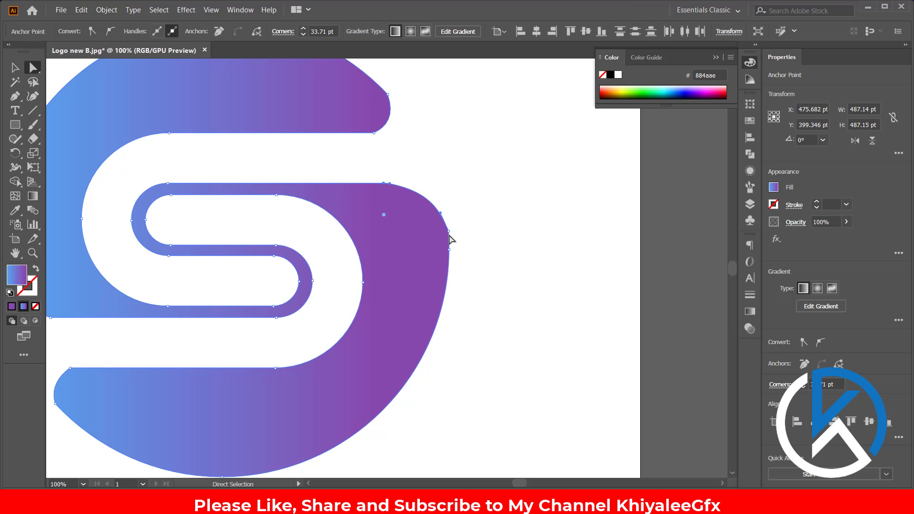
{"action": "left_click", "coordinate": [448, 233]}
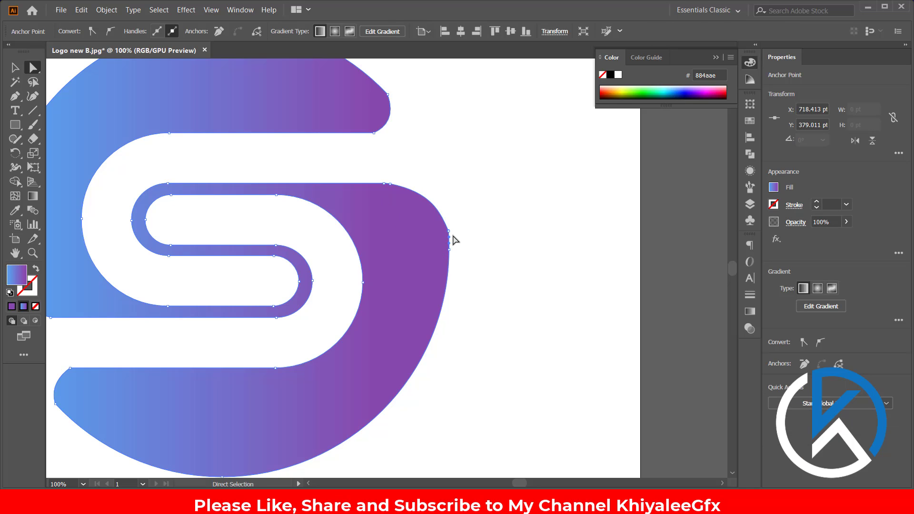
{"action": "key", "text": "z"}
{"action": "left_click", "coordinate": [459, 238]}
{"action": "left_click", "coordinate": [371, 252]}
{"action": "left_click", "coordinate": [403, 281]}
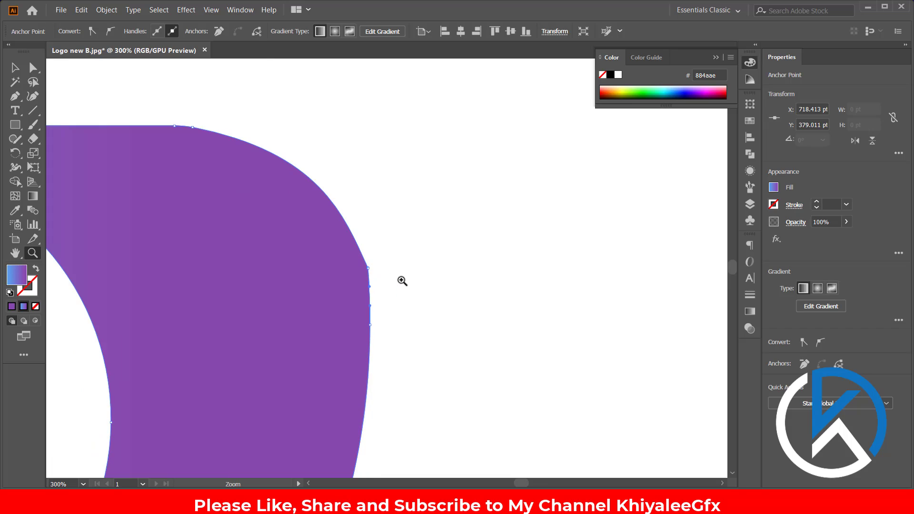
{"action": "left_click", "coordinate": [33, 68]}
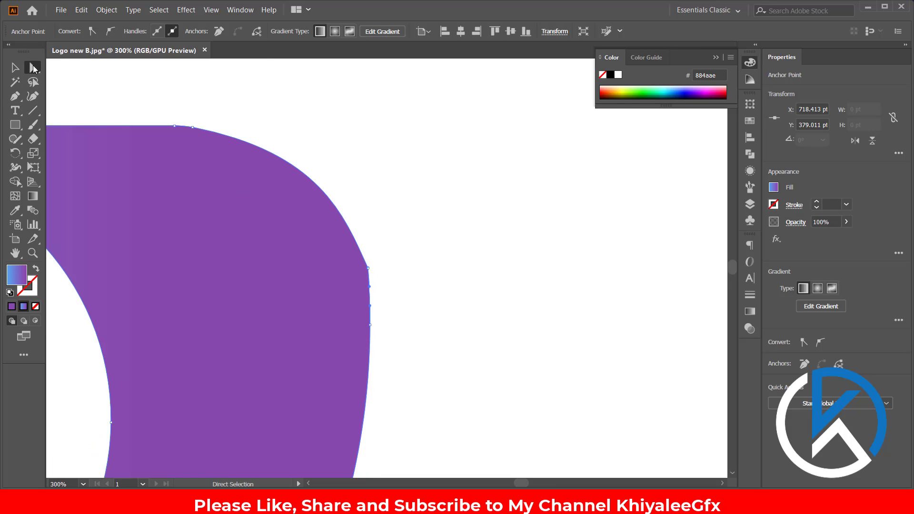
{"action": "left_click", "coordinate": [369, 269]}
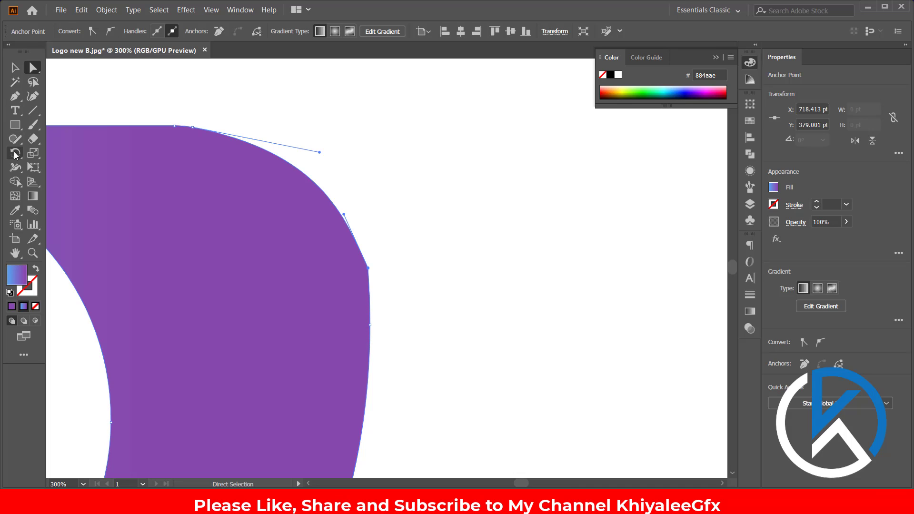
{"action": "left_click", "coordinate": [466, 291]}
{"action": "left_click", "coordinate": [347, 296]}
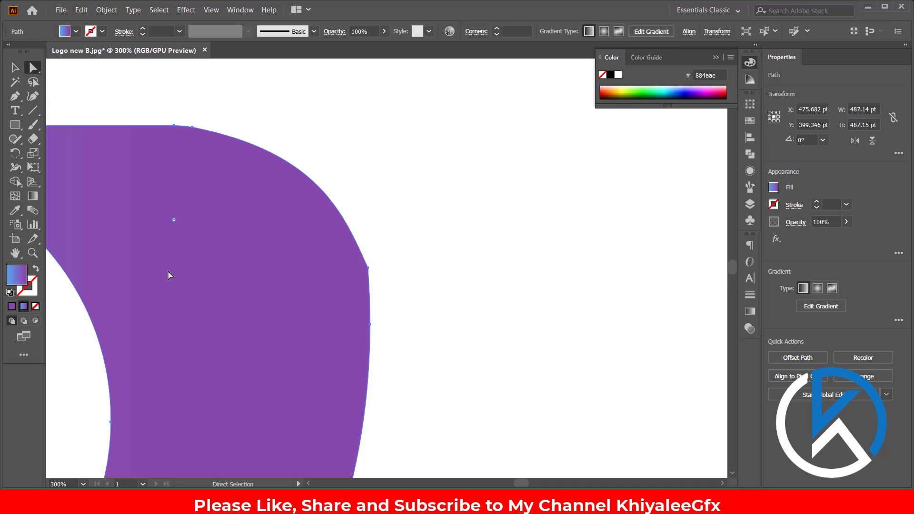
With the Smooth tool on the purple S path, smooth its upper-right and right-edge curves.
{"action": "left_click", "coordinate": [434, 282]}
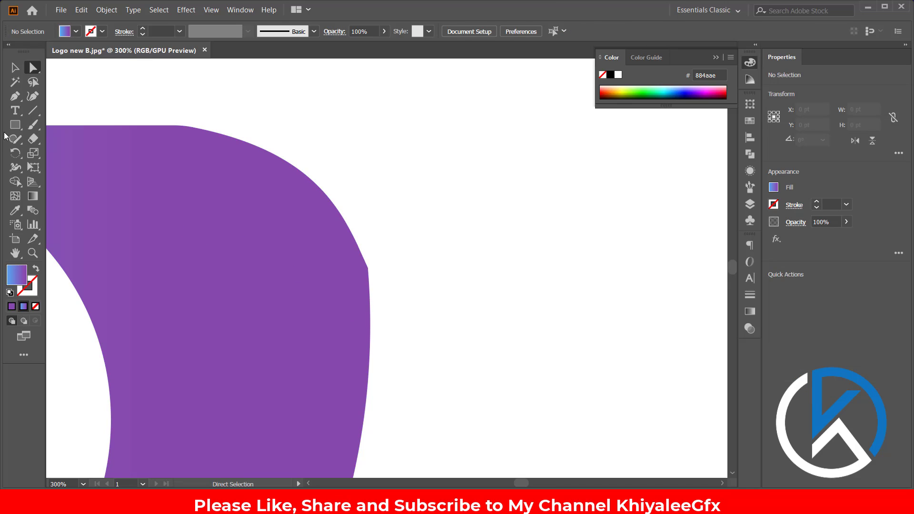
{"action": "left_click", "coordinate": [16, 139]}
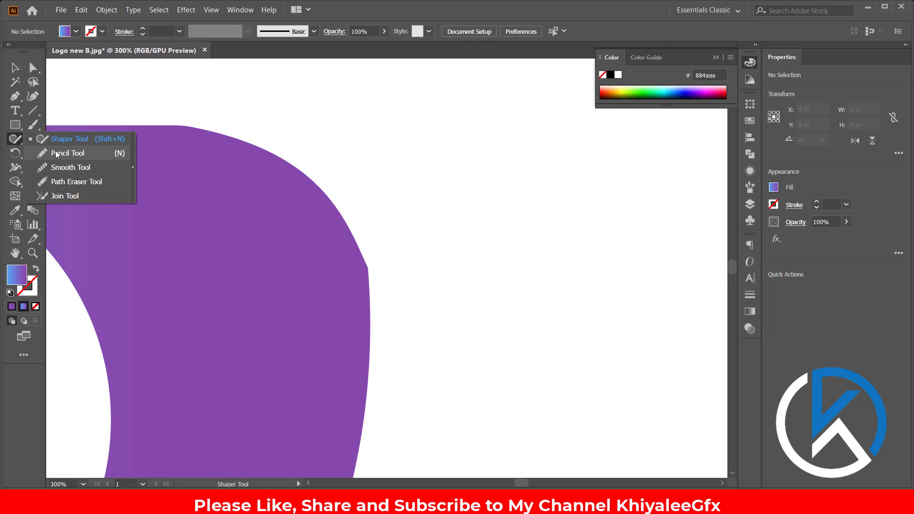
{"action": "left_click", "coordinate": [66, 167]}
{"action": "key", "text": "a"}
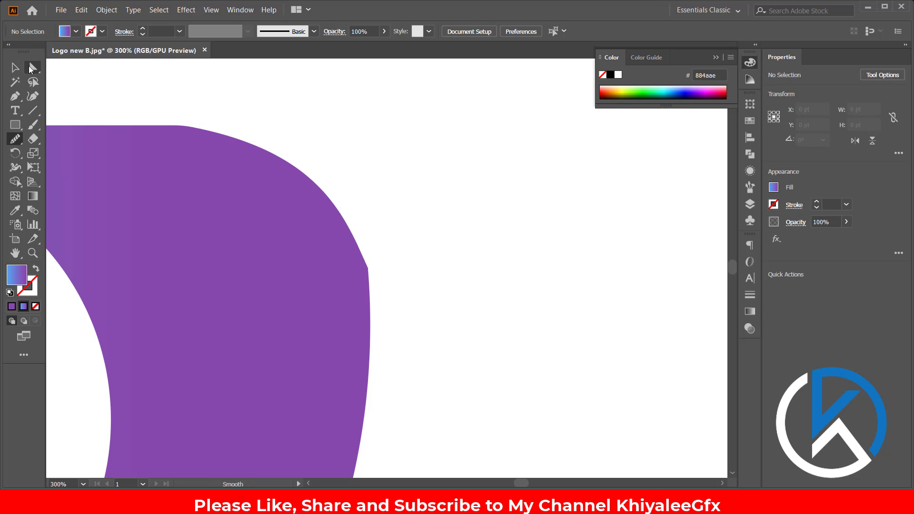
{"action": "left_click", "coordinate": [298, 312]}
{"action": "left_click", "coordinate": [15, 141]}
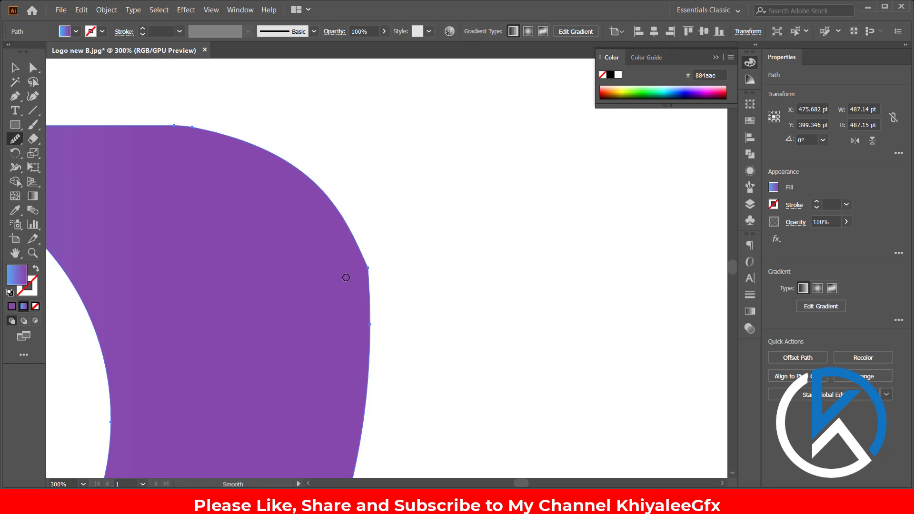
{"action": "left_click_drag", "start_coordinate": [366, 264], "coordinate": [333, 205]}
{"action": "left_click_drag", "start_coordinate": [368, 281], "coordinate": [363, 247]}
Smooth the S's upper-right curve, then its lower-left curve and bottom arm's lower-left corner.
{"action": "key", "text": "ctrl+minus"}
{"action": "key", "text": "ctrl+minus"}
{"action": "key", "text": "ctrl+minus"}
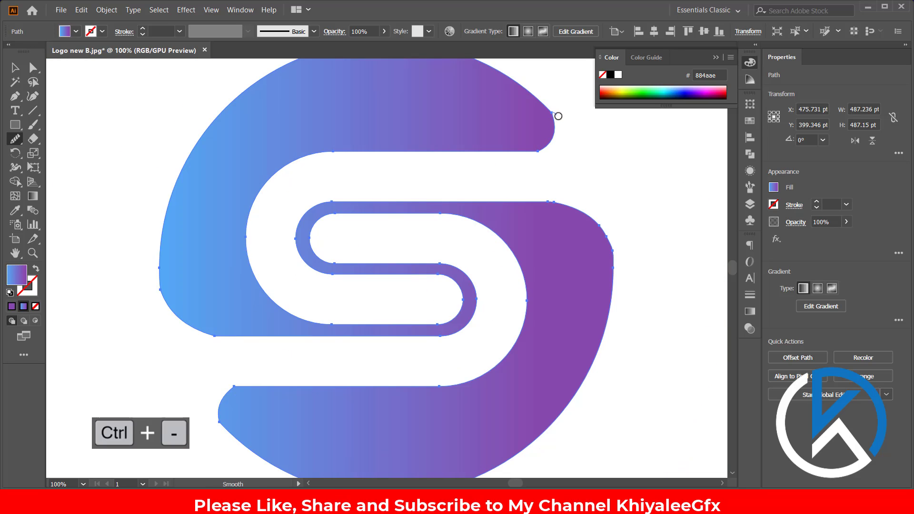
{"action": "left_click_drag", "start_coordinate": [558, 116], "coordinate": [581, 176]}
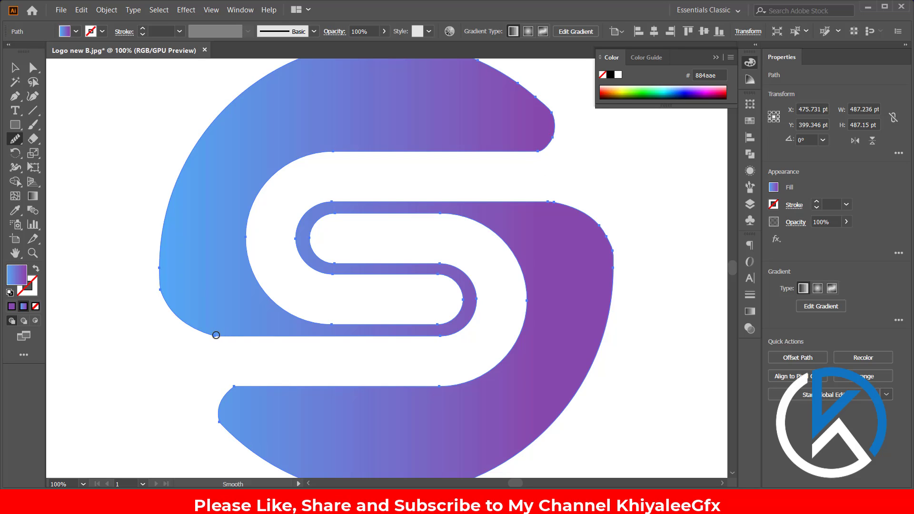
{"action": "left_click_drag", "start_coordinate": [212, 336], "coordinate": [196, 413]}
{"action": "mouse_move", "coordinate": [236, 386]}
{"action": "left_mouse_down"}
{"action": "mouse_move", "coordinate": [202, 447]}
{"action": "mouse_move", "coordinate": [202, 434]}
{"action": "left_mouse_up"}
{"action": "left_click_drag", "start_coordinate": [217, 423], "coordinate": [223, 458]}
Try another lower-left smoothing stroke, undo the last two smoothing changes, and zoom out.
{"action": "left_click_drag", "start_coordinate": [200, 331], "coordinate": [260, 364]}
{"action": "key", "text": "ctrl+z"}
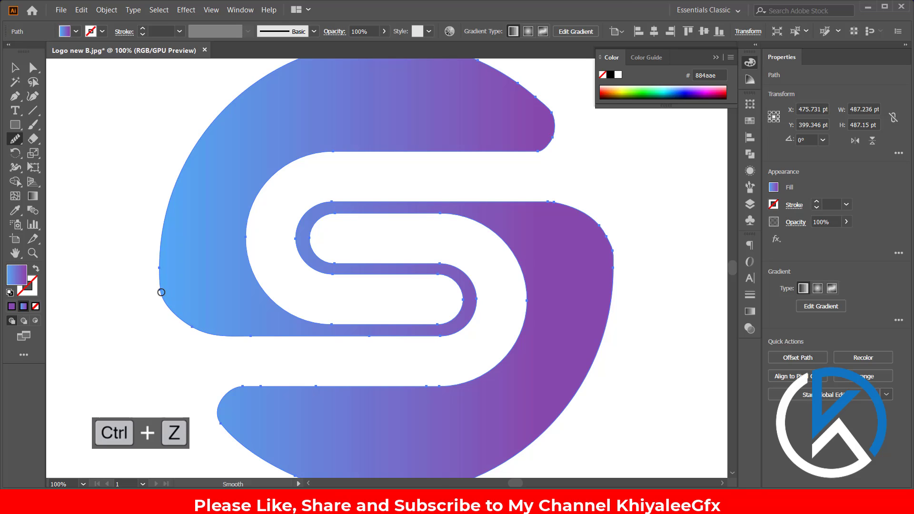
{"action": "key", "text": "ctrl+z"}
{"action": "key", "text": "ctrl+minus"}
{"action": "key", "text": "ctrl+minus"}
{"action": "key", "text": "ctrl+minus"}
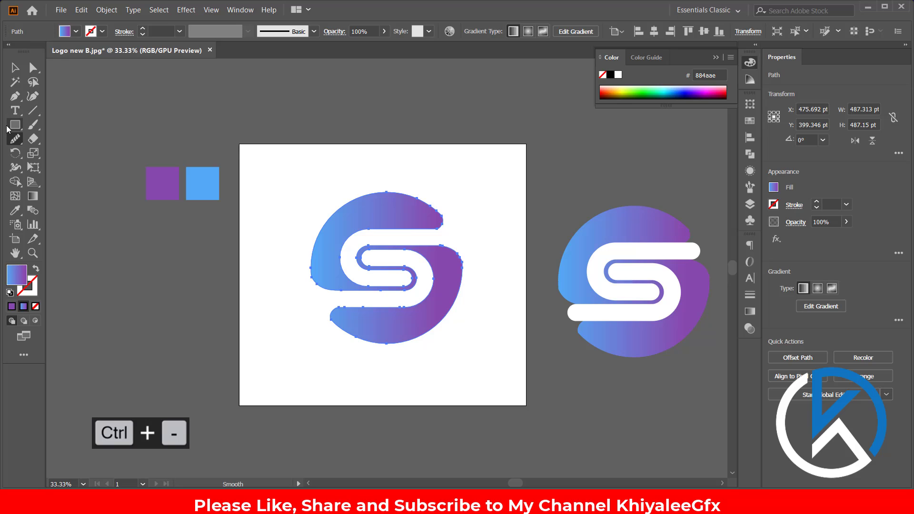
{"action": "key", "text": "v"}
{"action": "left_click", "coordinate": [210, 304]}
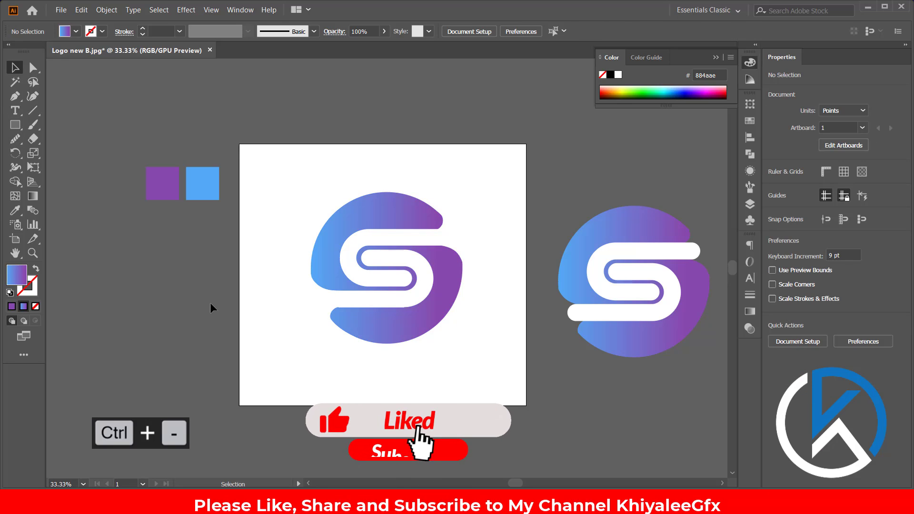